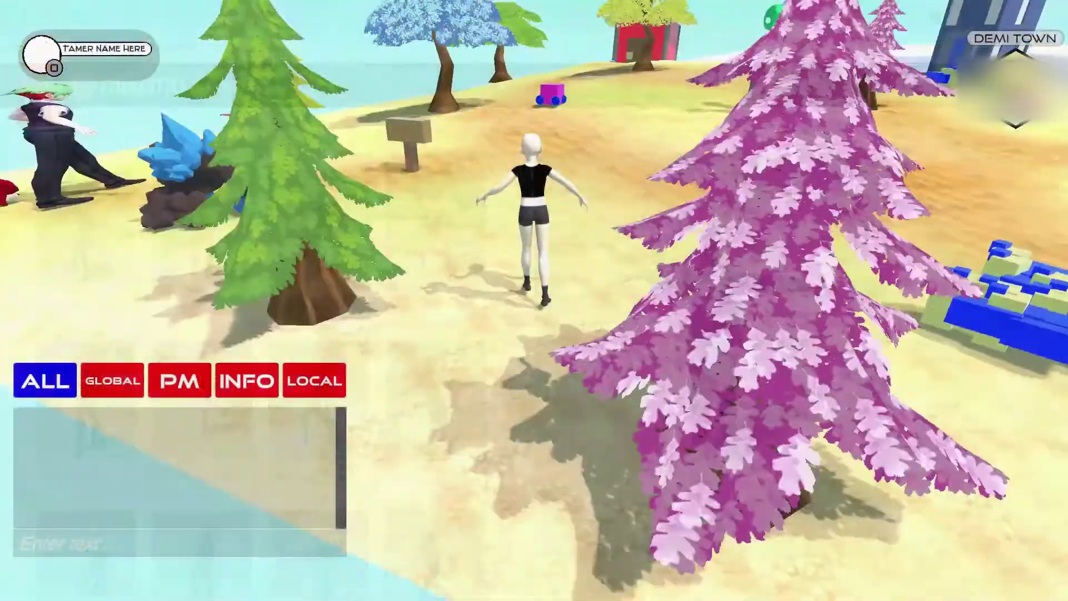
Walk the player character through Demi Town to view its movement animation beside the green-headed figure
key(w)
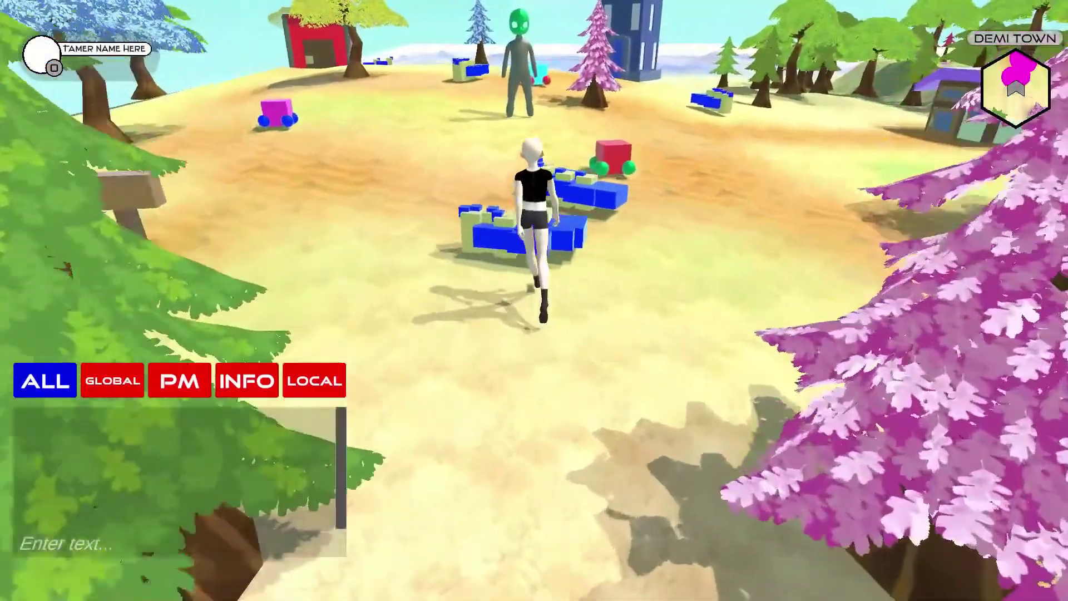
key(w)
key(a)
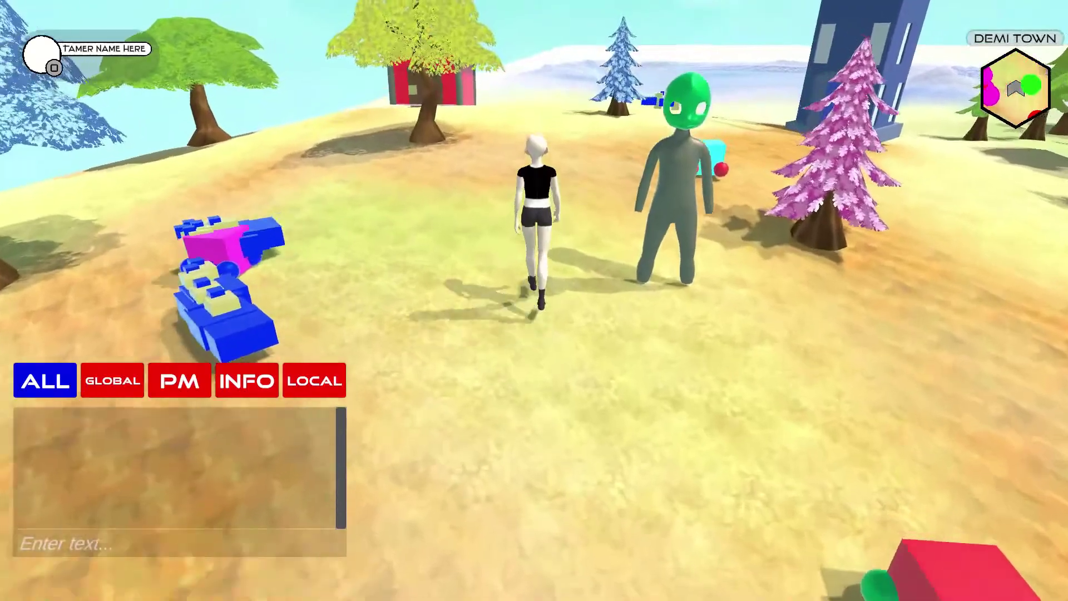
key(w)
key(d)
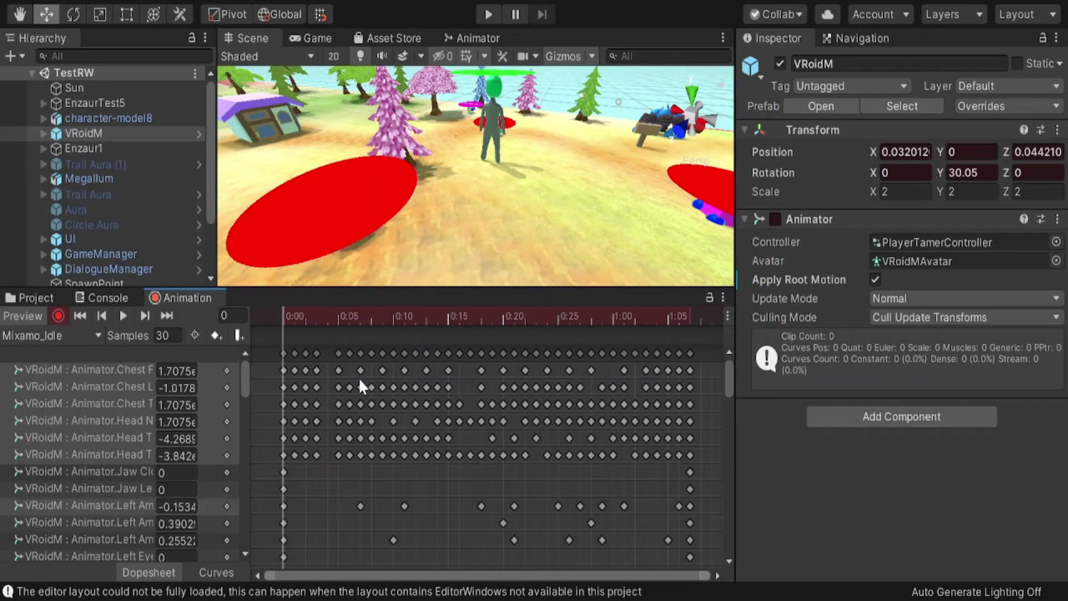
Frame the VRoidM character in the scene and preview its Mixamo_Idle animation clip
double_click(83, 133)
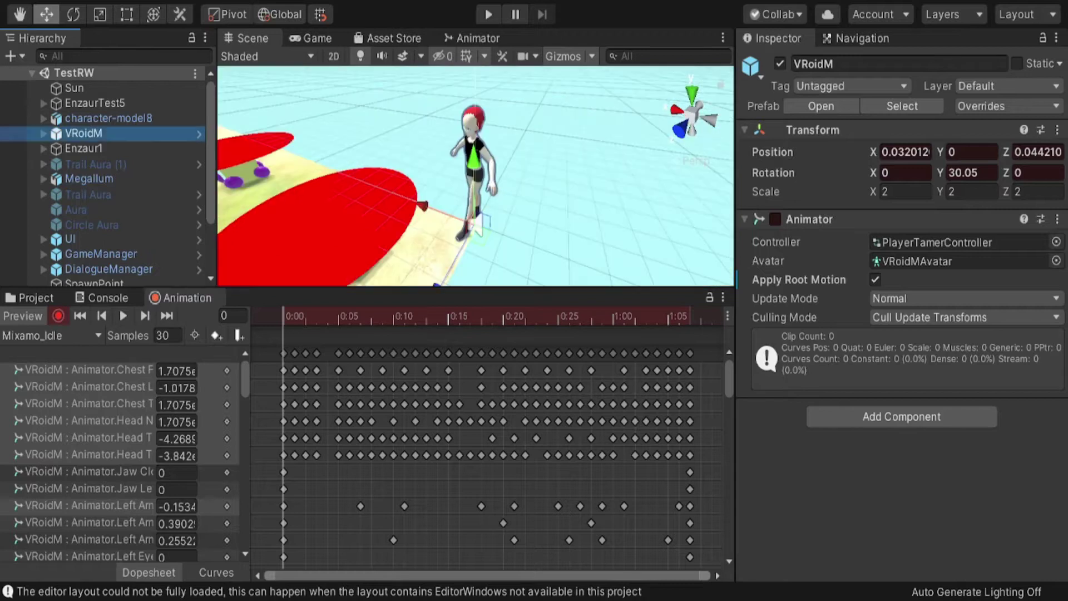
click(122, 315)
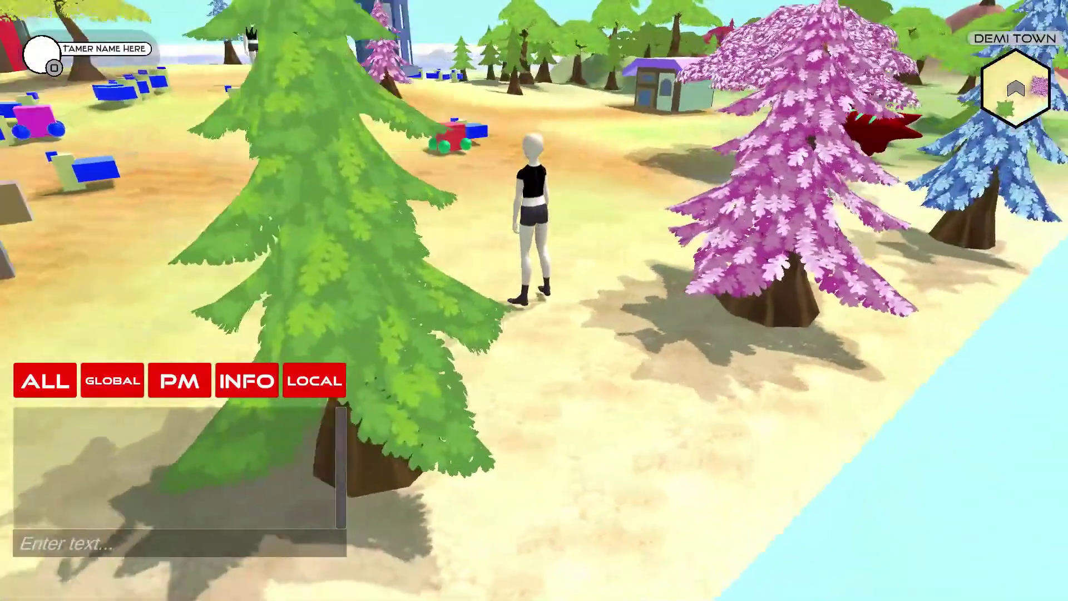
key(w)
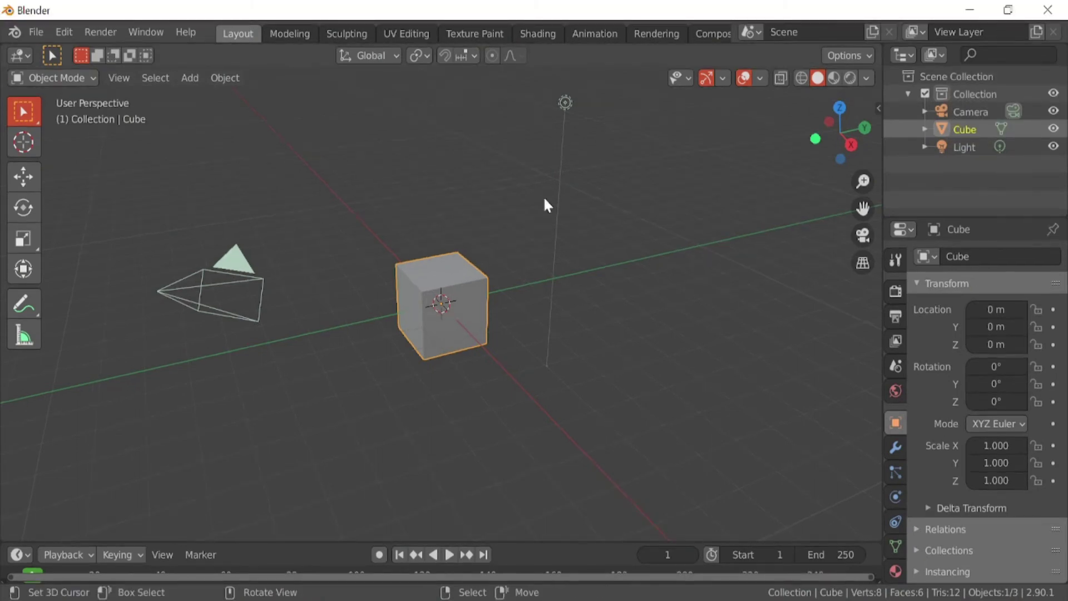
Switch to Blender and delete the default cube, camera and light from the scene
scroll(543, 196, down, 2)
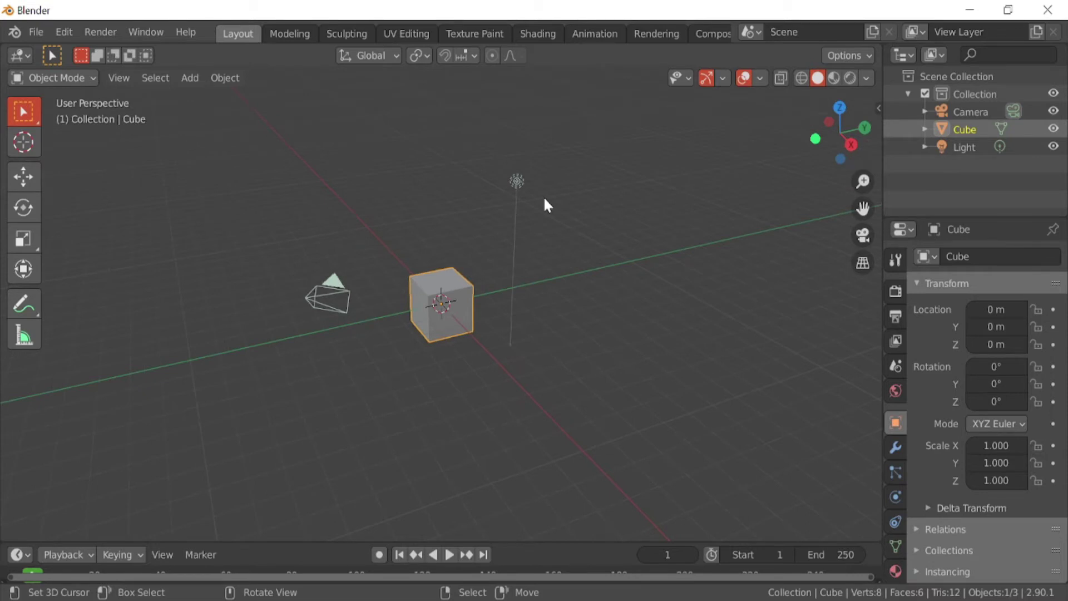
key(a)
key(Delete)
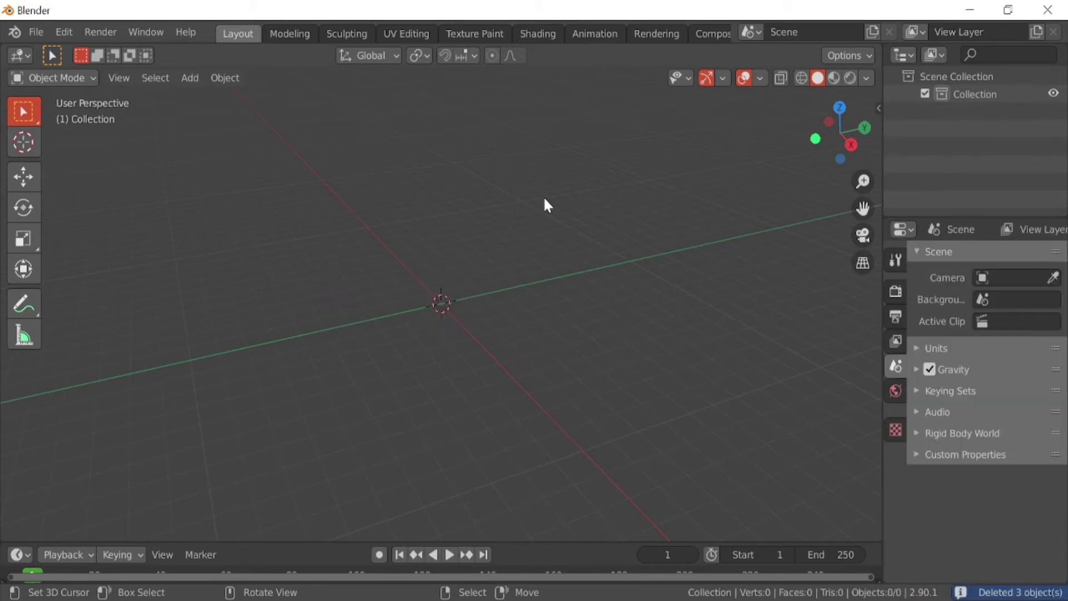
Import the file Jogging With Box.fbx from the Desktop folder as an FBX model
click(35, 31)
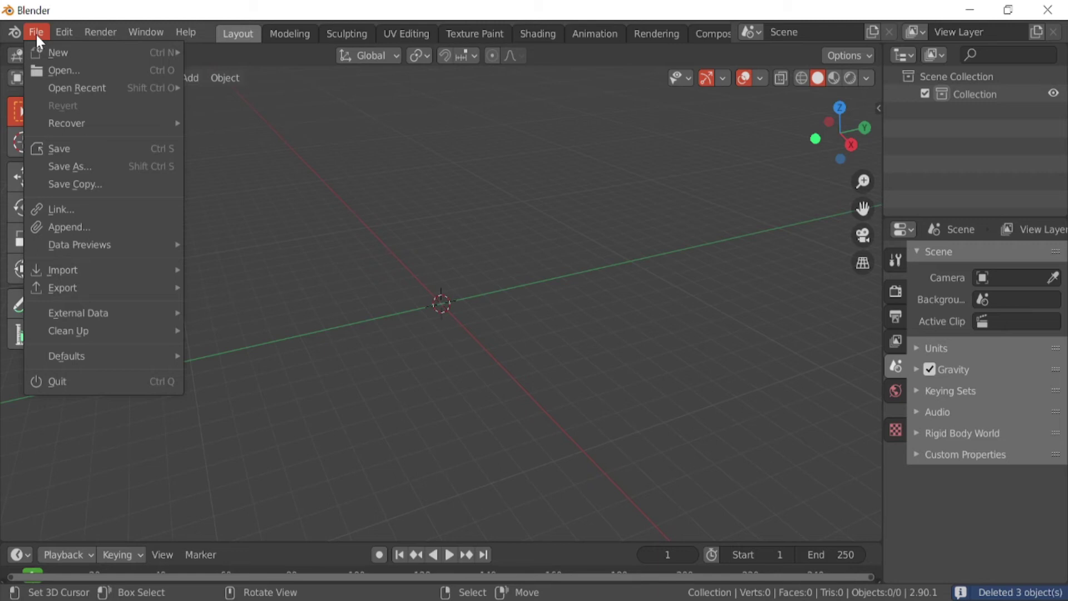
mouse_move(131, 274)
click(261, 378)
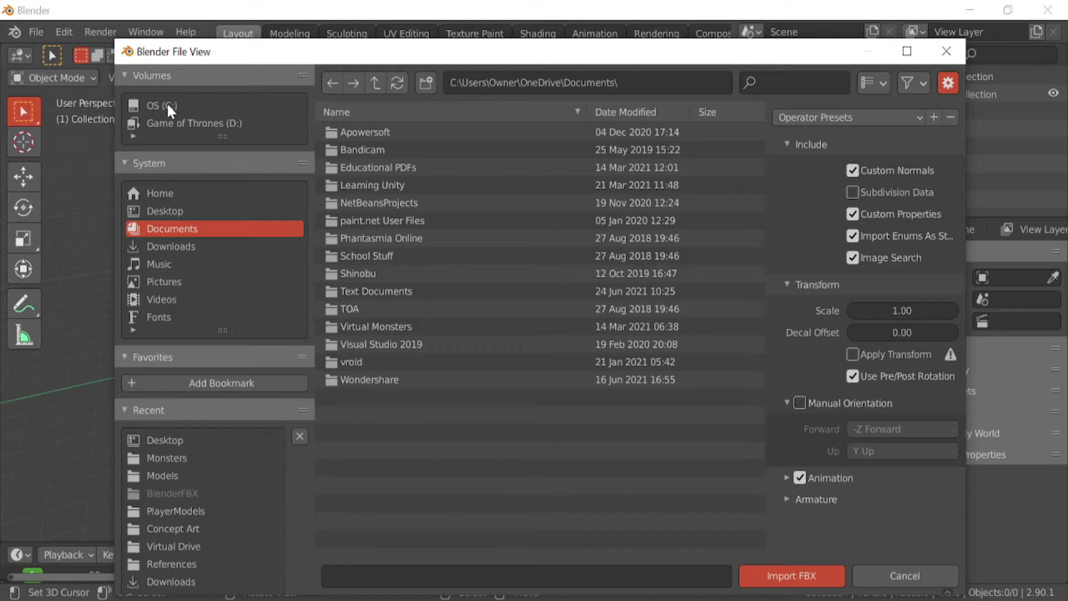
click(176, 211)
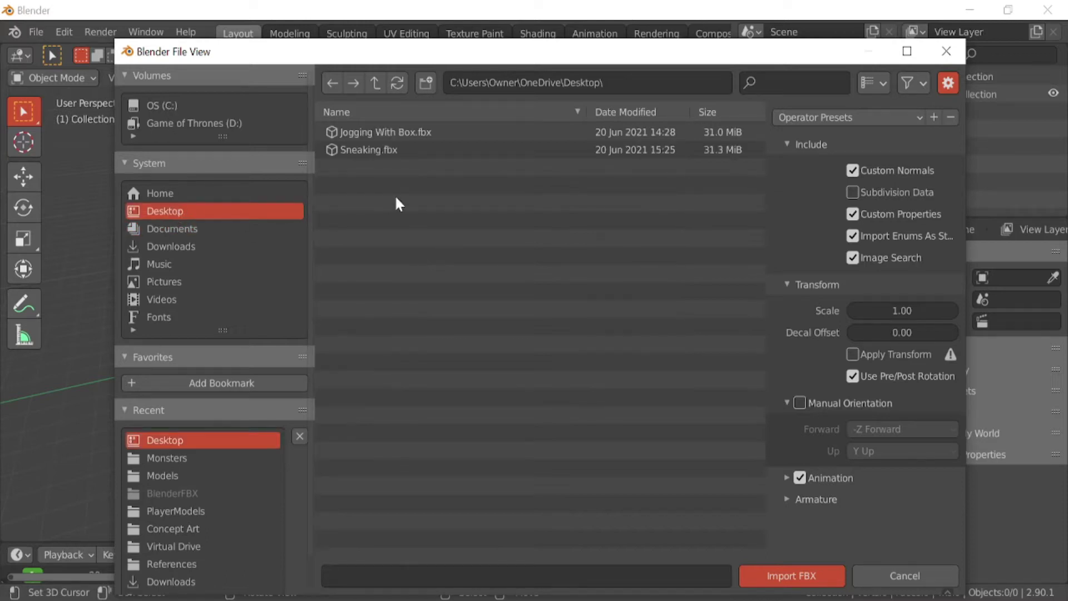
click(389, 132)
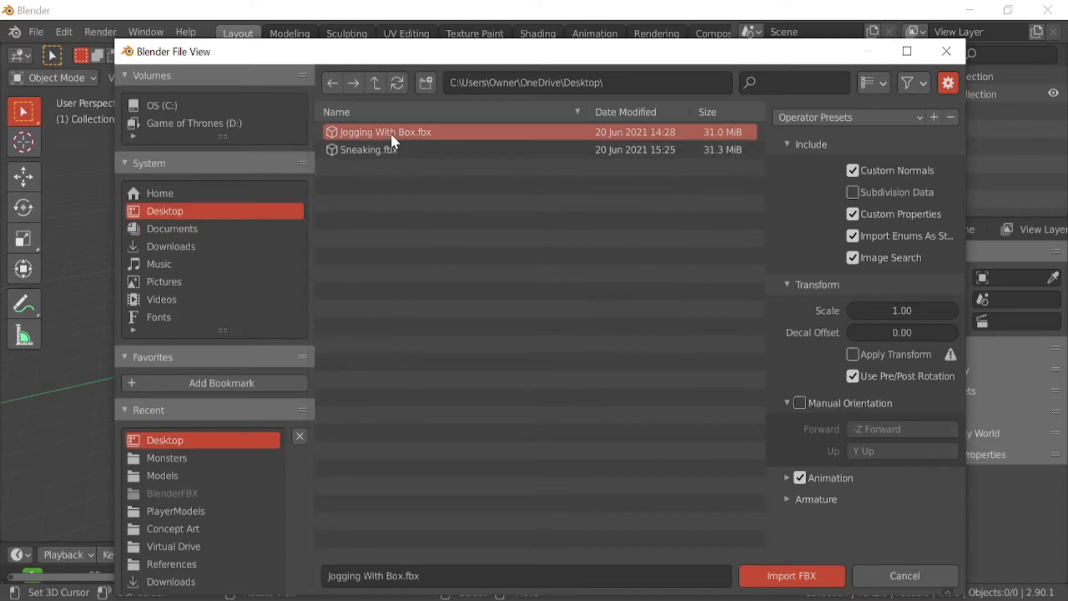
click(793, 575)
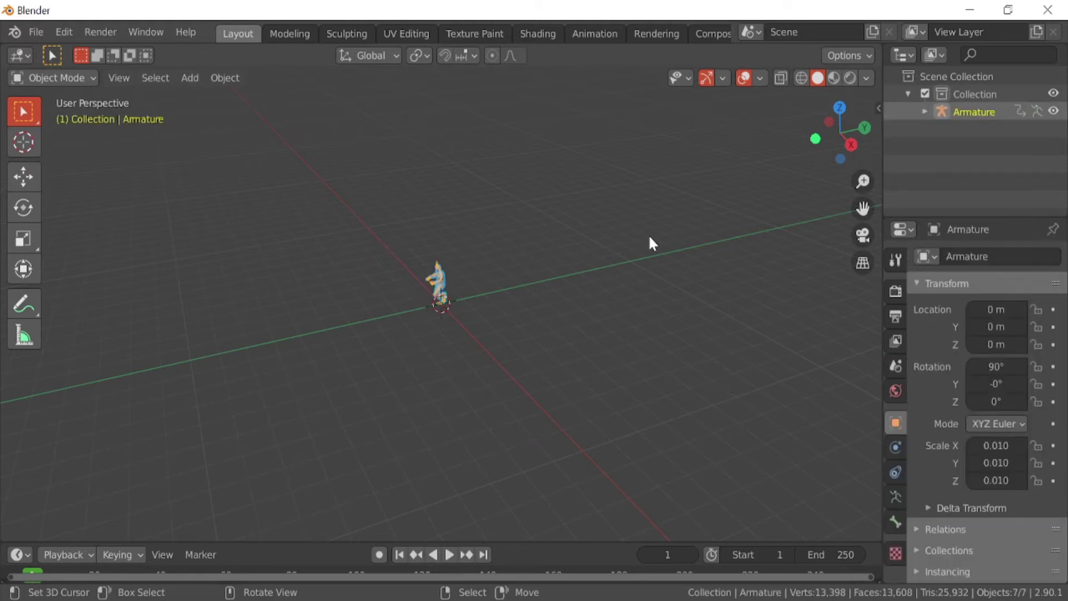
Select only the imported armature and show it in the Animation workspace
middle_drag(445, 267, 497, 345)
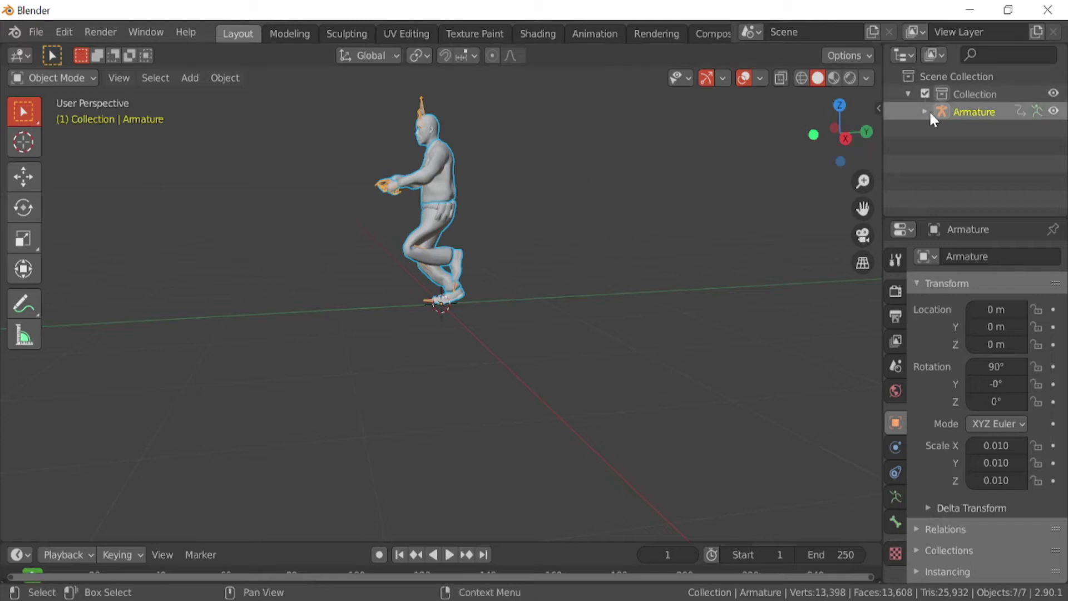
click(960, 109)
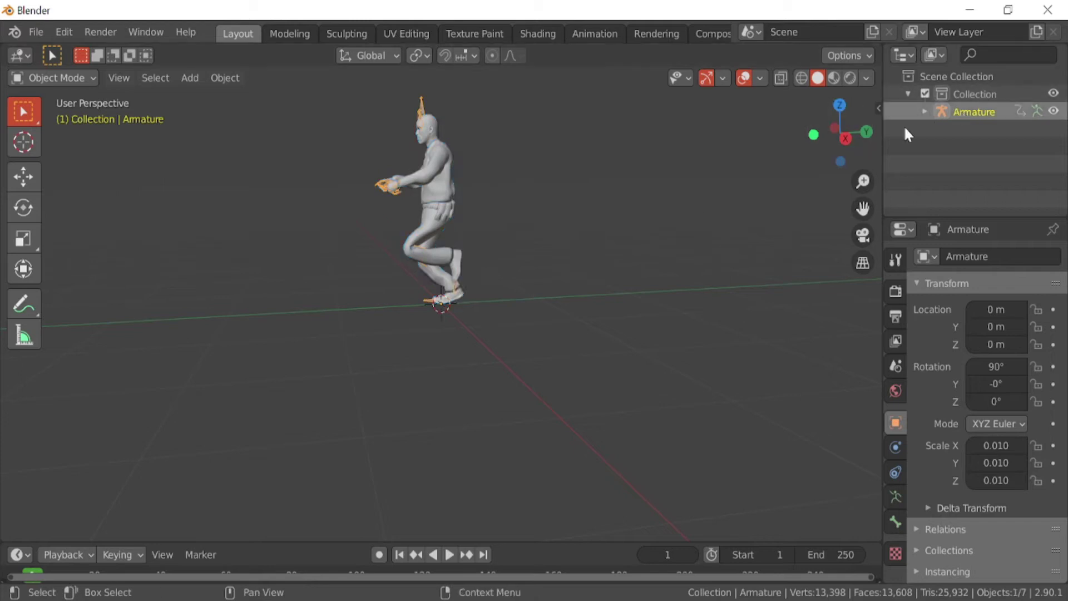
click(593, 34)
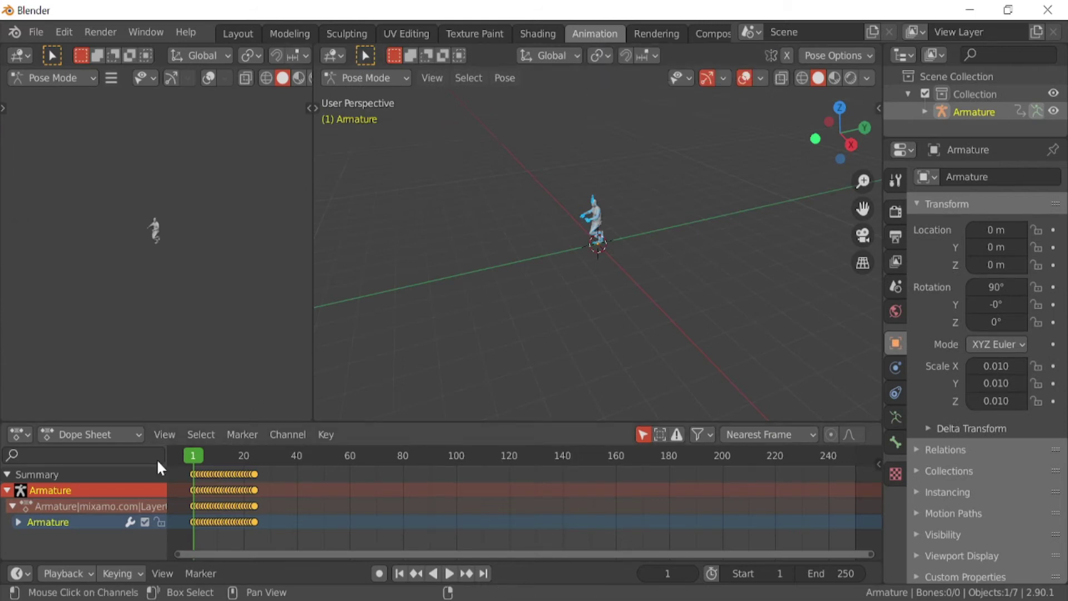
Change the Dope Sheet to the Action Editor and rename the armature's action JoggingWBox
click(187, 456)
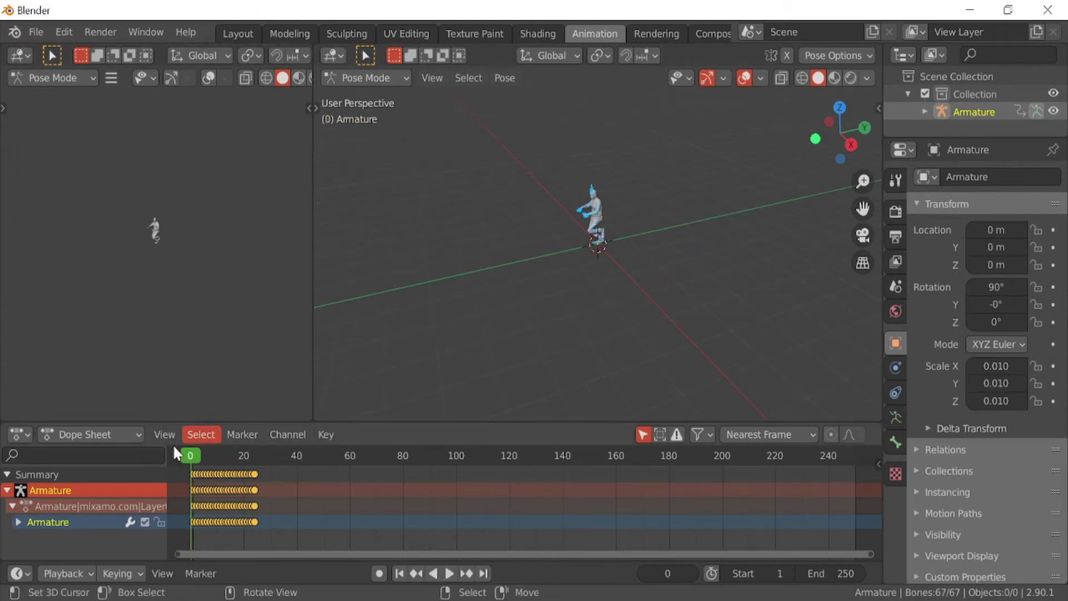
click(110, 440)
click(99, 473)
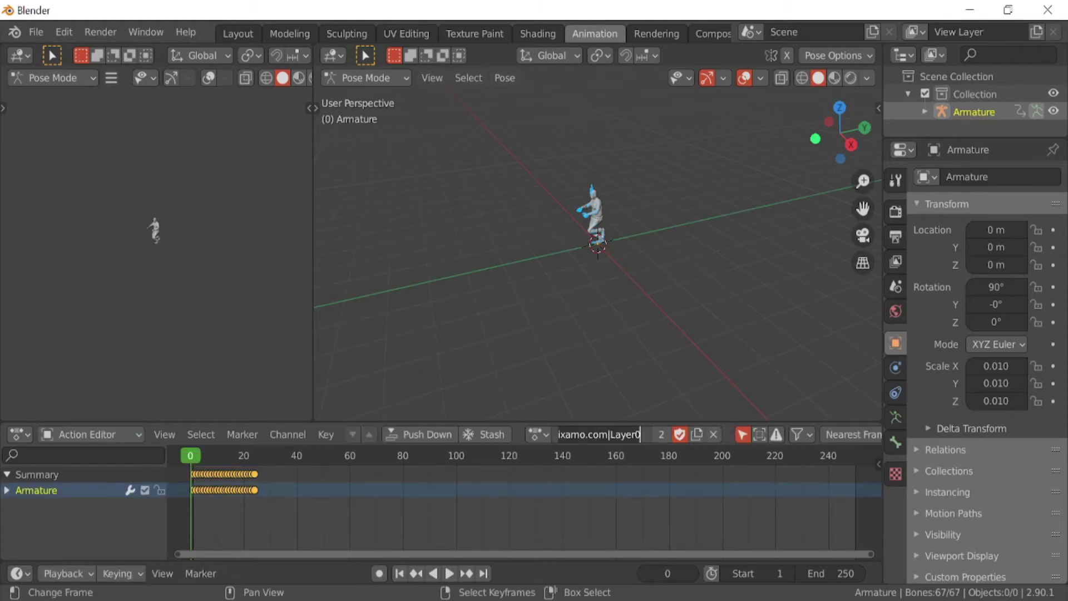
text(JoggingWBox)
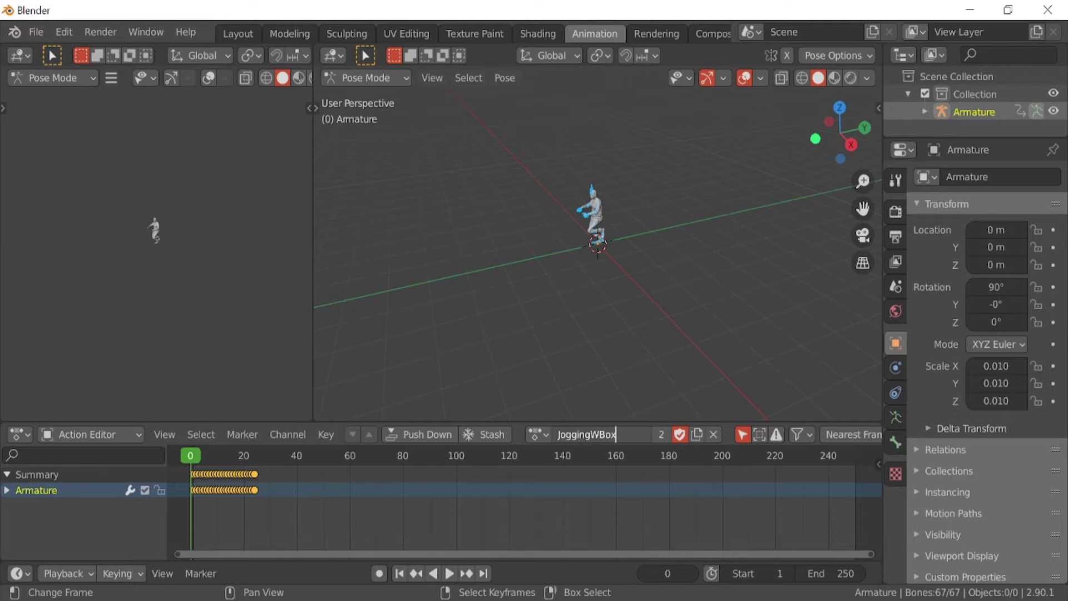
key(Return)
Go to the JoggingWBox action's last keyframe at frame 24 and set the scene's end frame to 24
scroll(194, 480, up, 2)
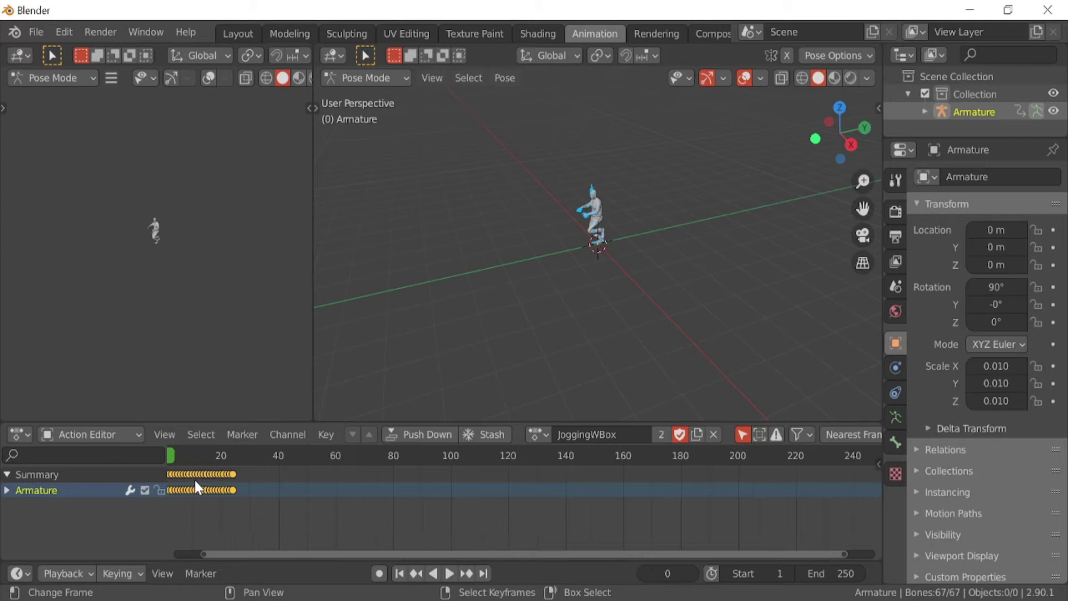
drag(315, 553, 215, 555)
scroll(277, 489, up, 9)
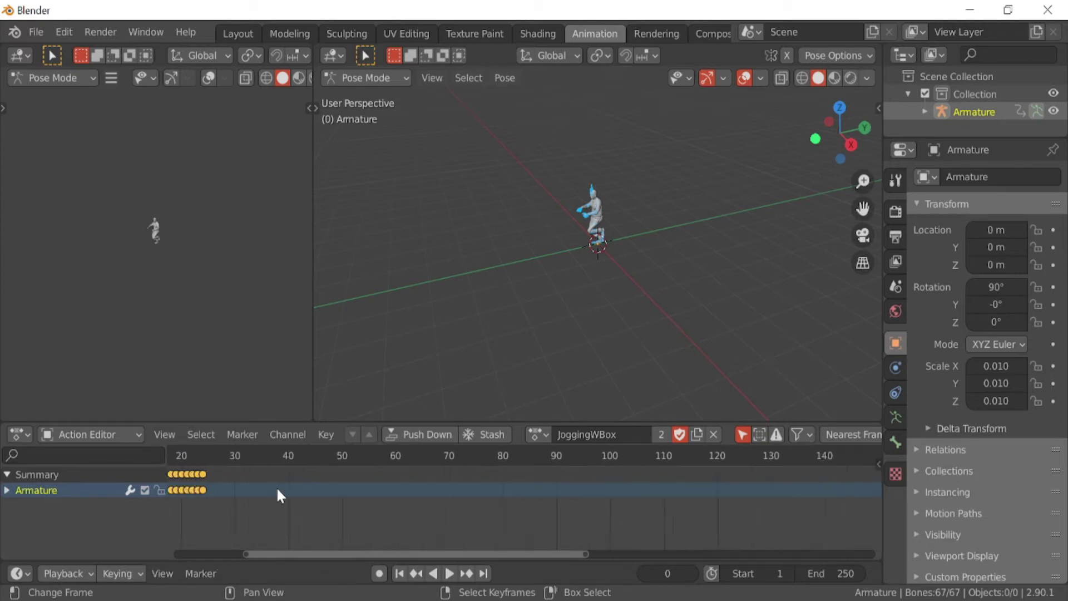
drag(328, 555, 195, 555)
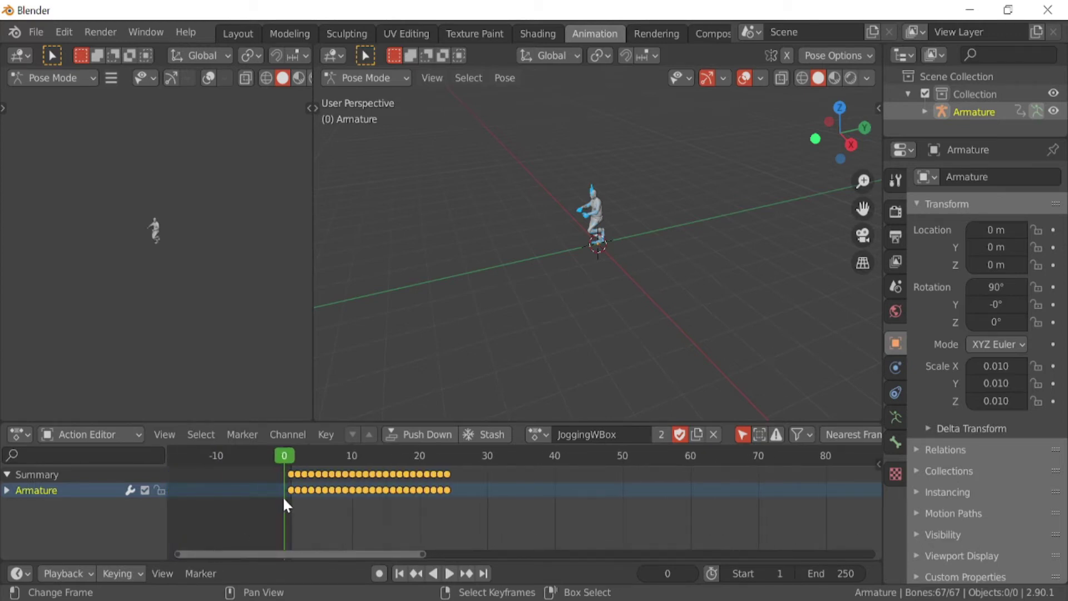
scroll(284, 495, up, 2)
drag(332, 554, 265, 556)
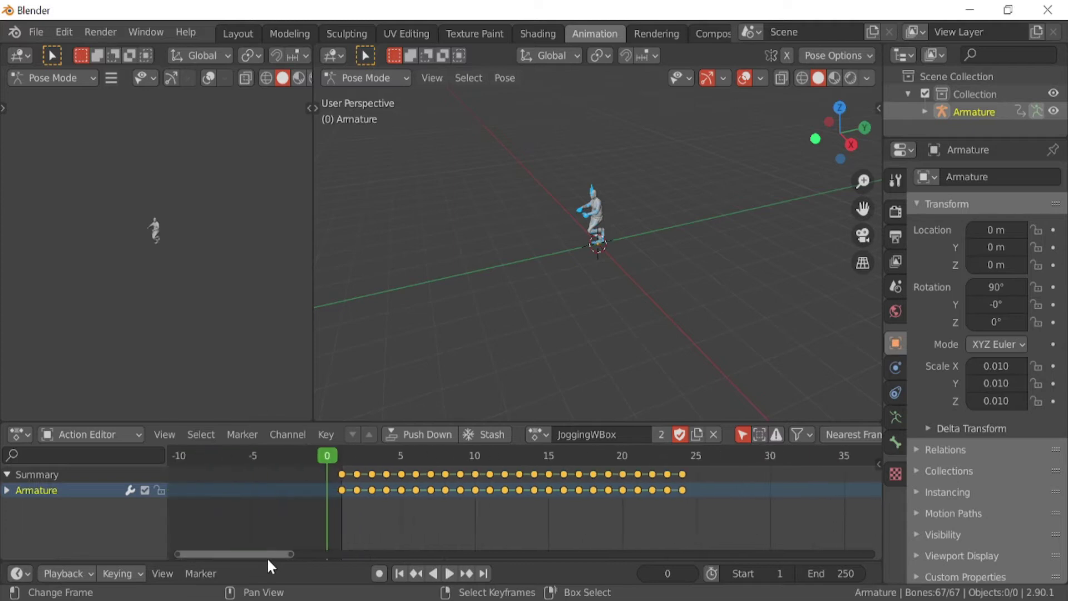
scroll(329, 526, up, 1)
click(311, 454)
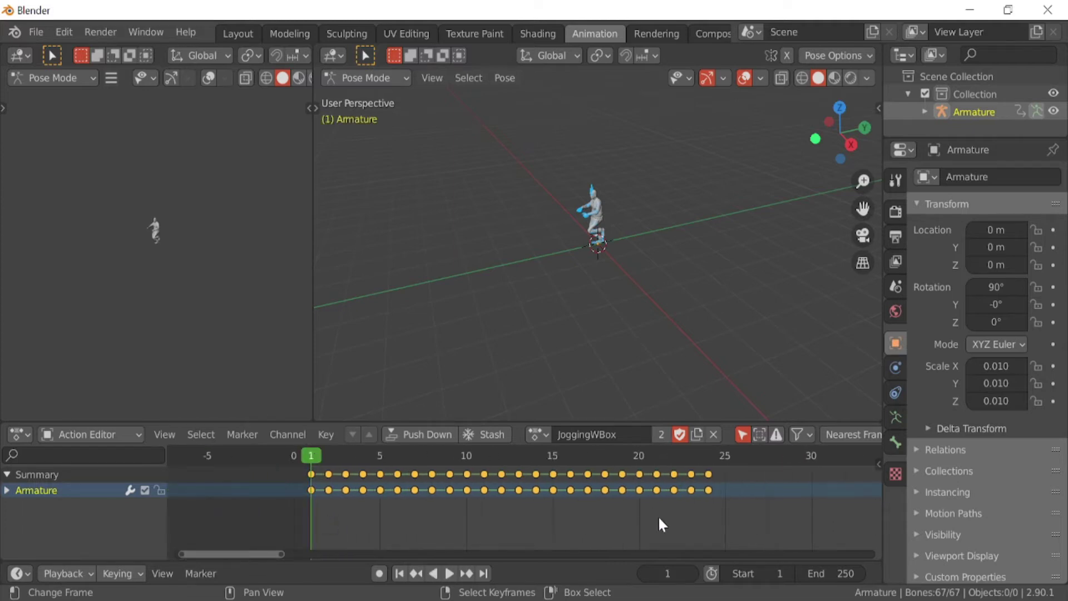
click(709, 457)
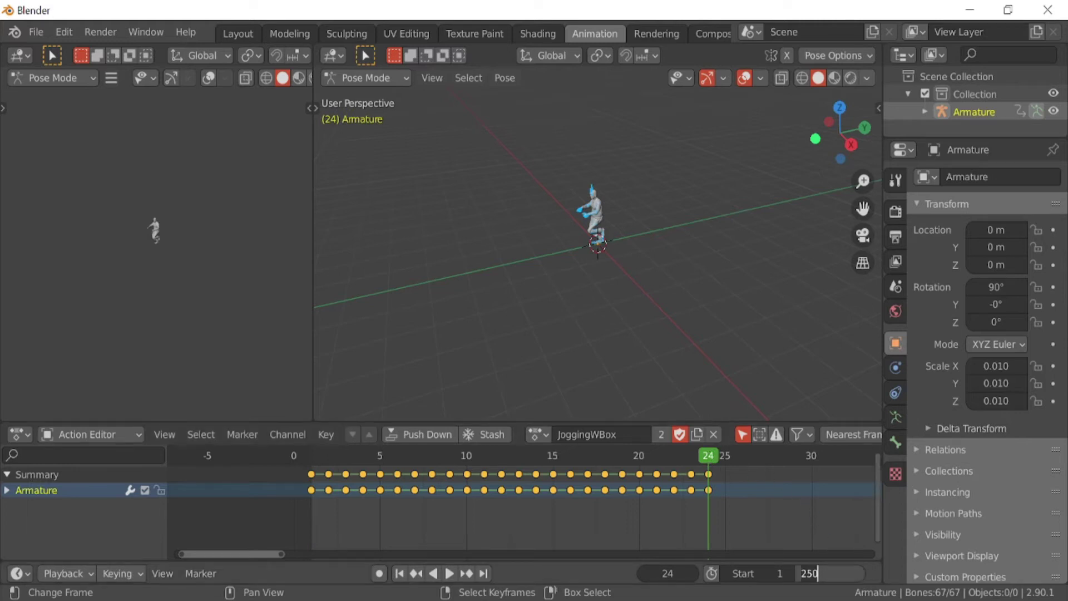
key(Return)
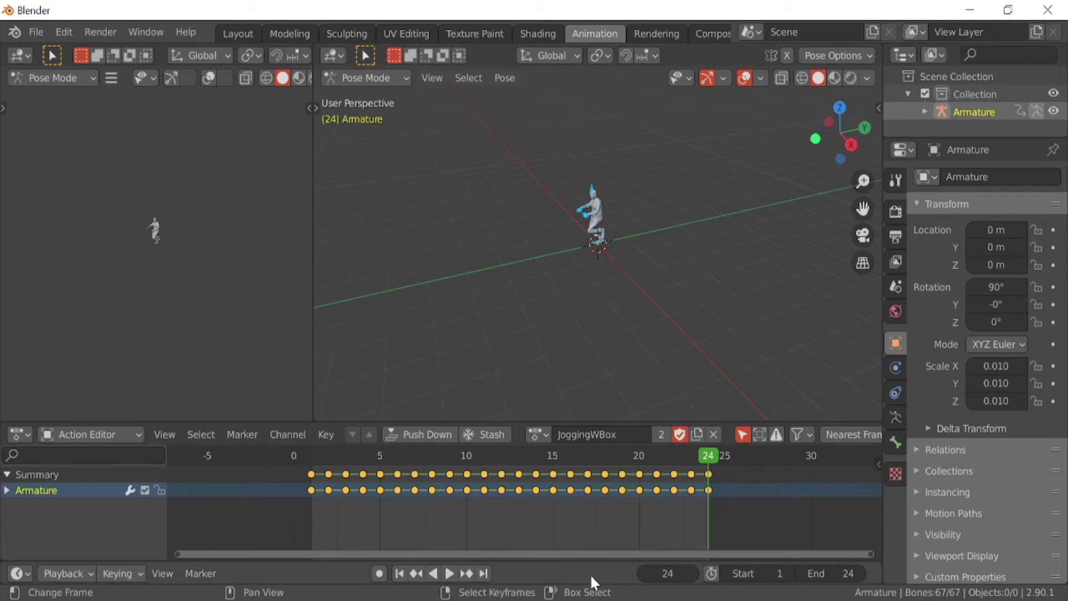
Play the JoggingWBox animation and examine the character's looping motion from several sides
click(451, 575)
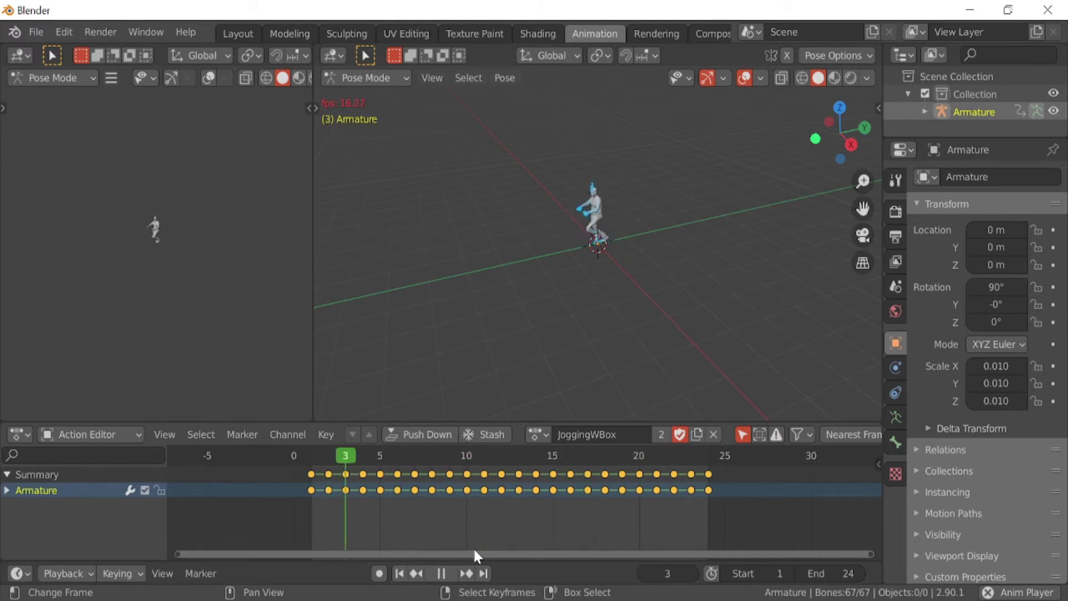
scroll(621, 259, up, 4)
middle_drag(592, 296, 693, 251)
middle_drag(533, 261, 612, 259)
middle_drag(517, 270, 524, 266)
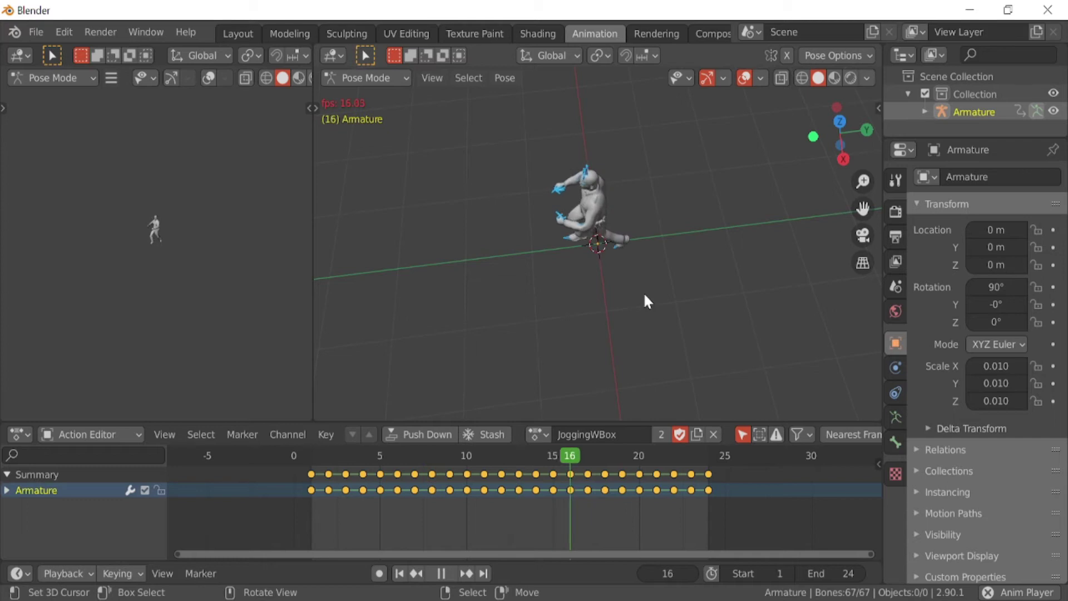
alt+middle_drag(720, 356, 723, 283)
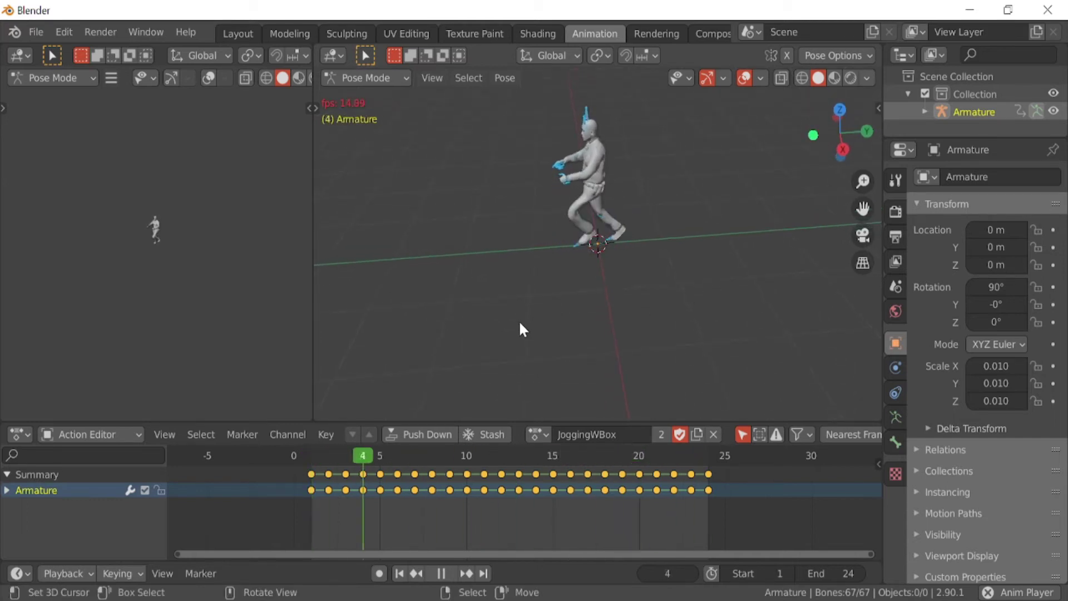
alt+middle_drag(523, 328, 684, 317)
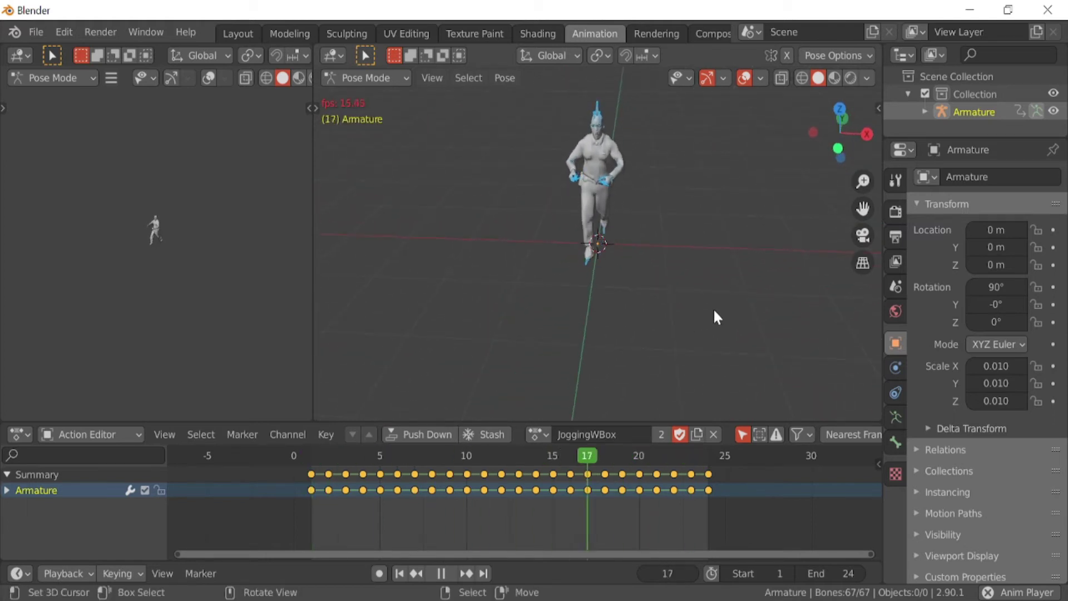
alt+middle_drag(763, 272, 635, 275)
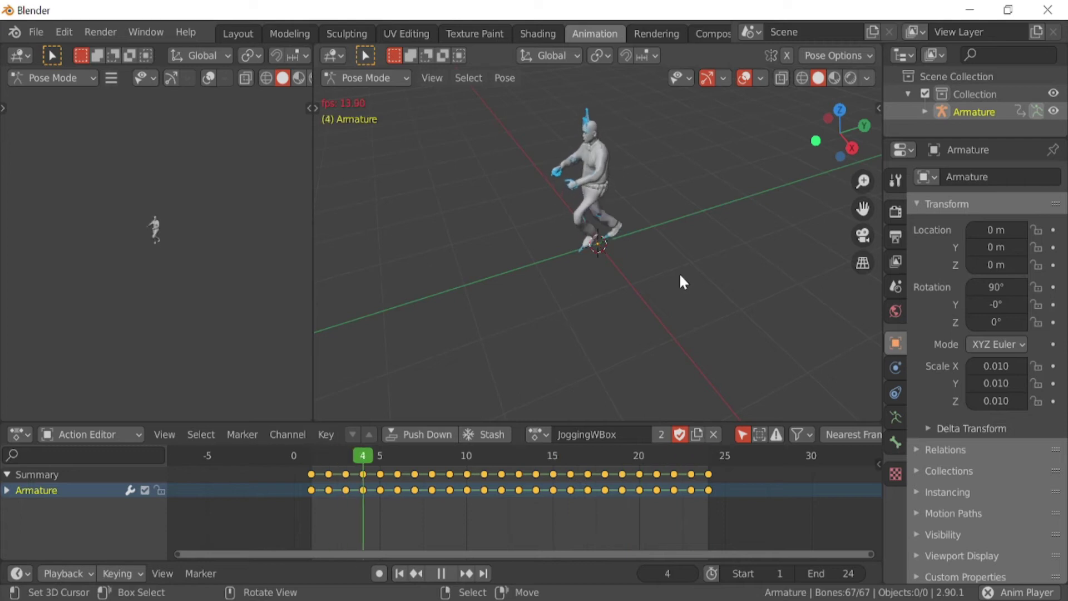
middle_drag(475, 282, 692, 269)
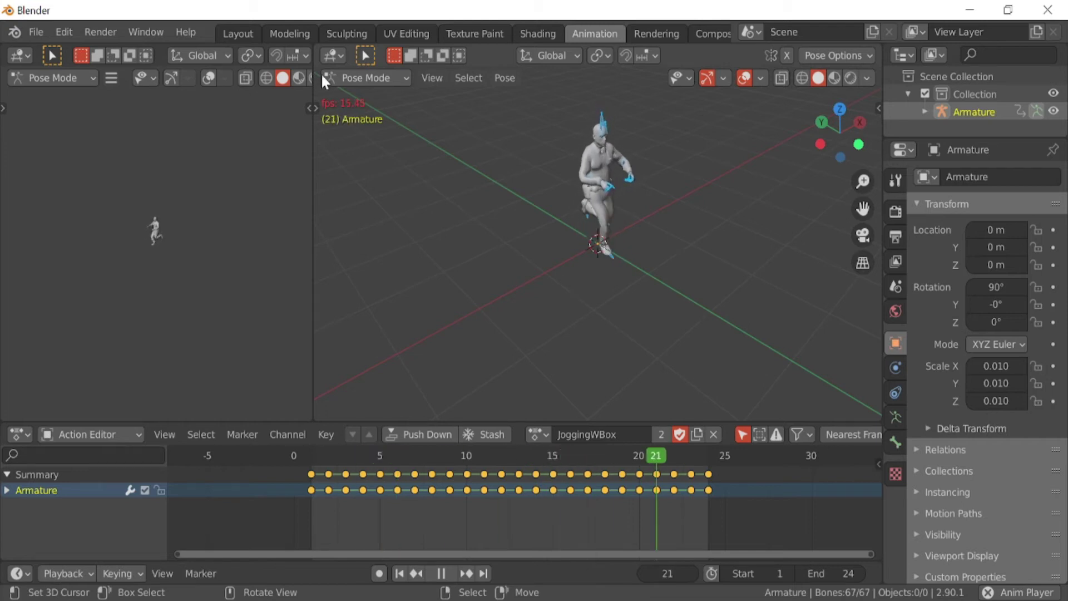
Return to the Layout workspace and examine the running jog animation from the side and behind
click(238, 34)
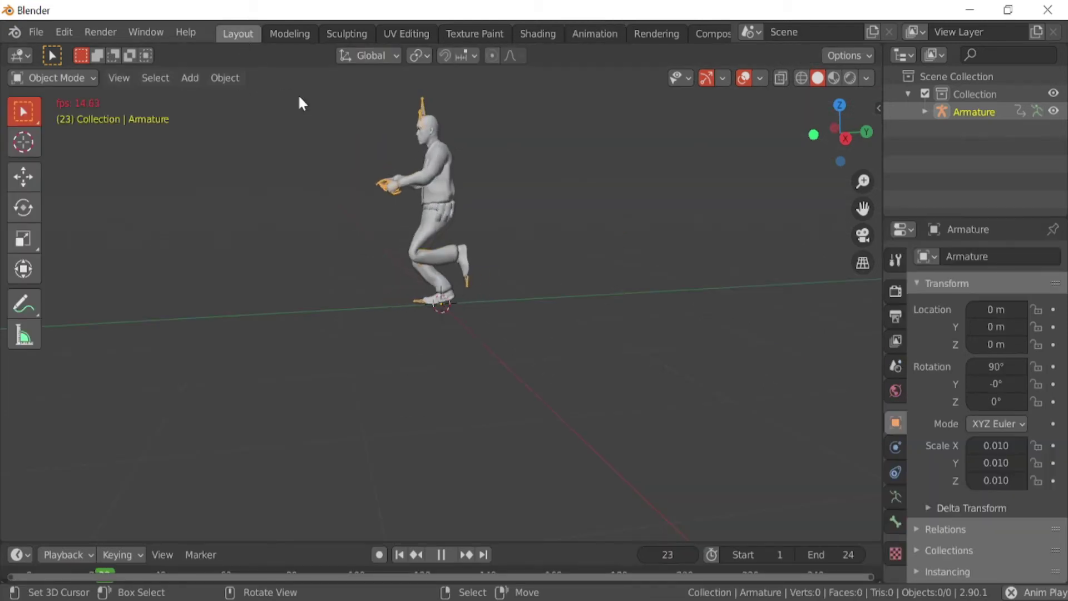
middle_drag(323, 265, 479, 336)
middle_drag(450, 391, 540, 362)
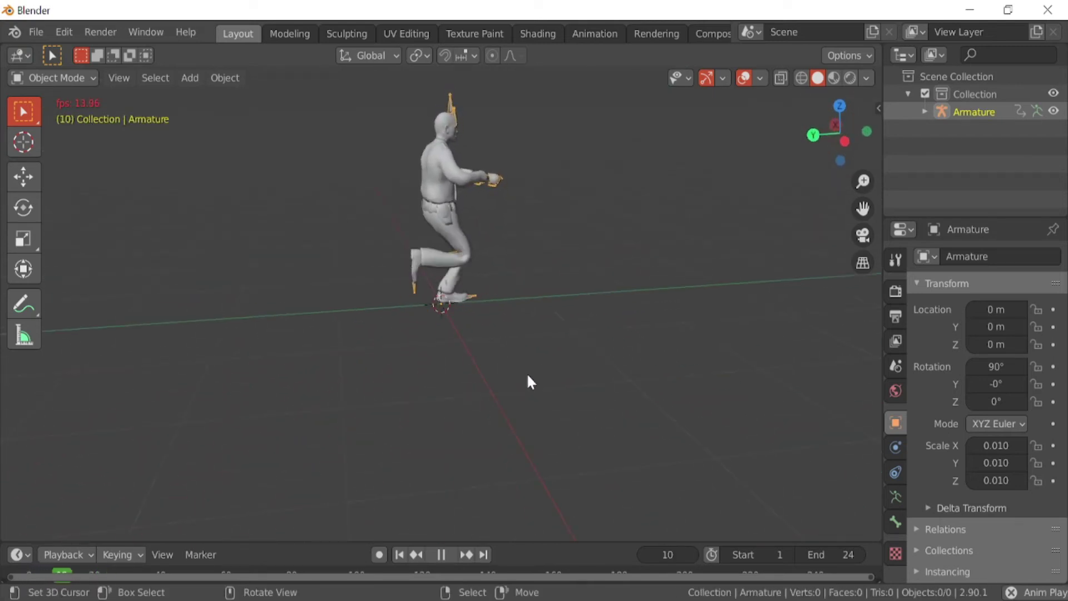
middle_drag(350, 273, 436, 294)
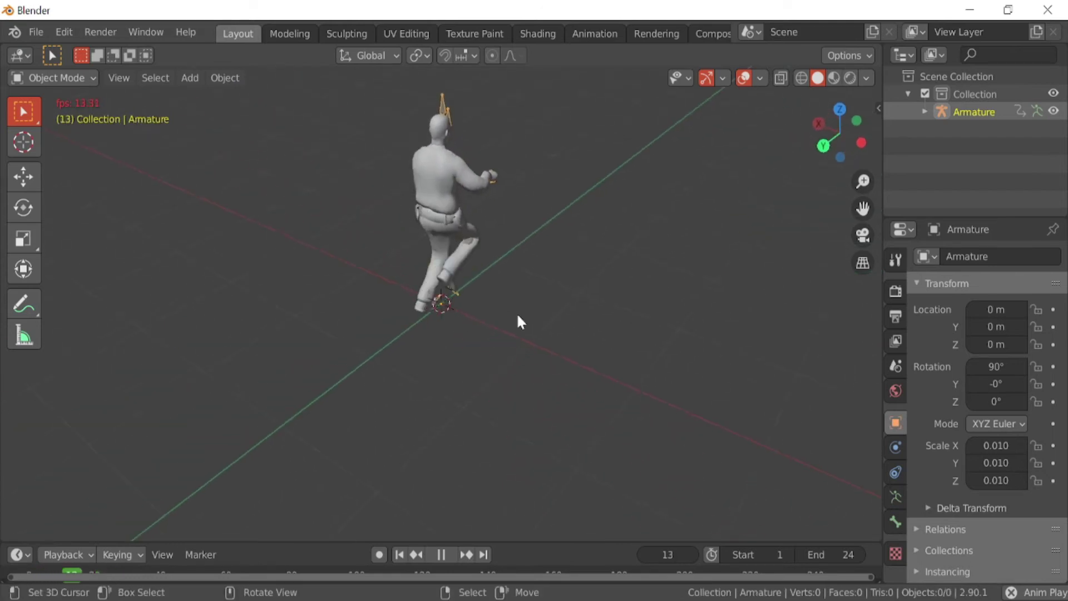
Return to the Animation workspace and stop the JoggingWBox playback
middle_drag(348, 391, 434, 398)
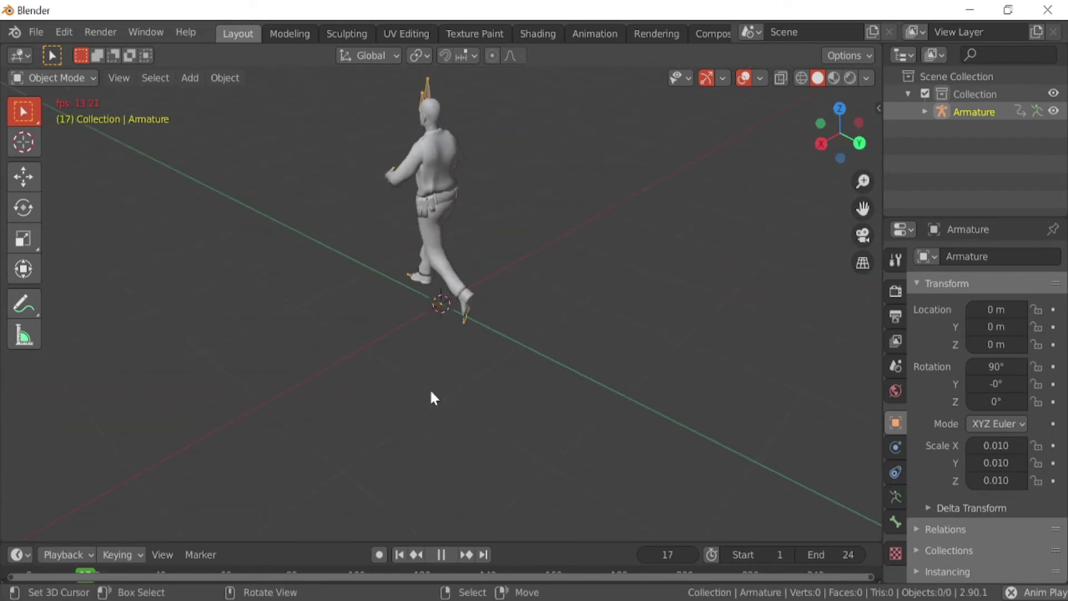
click(595, 34)
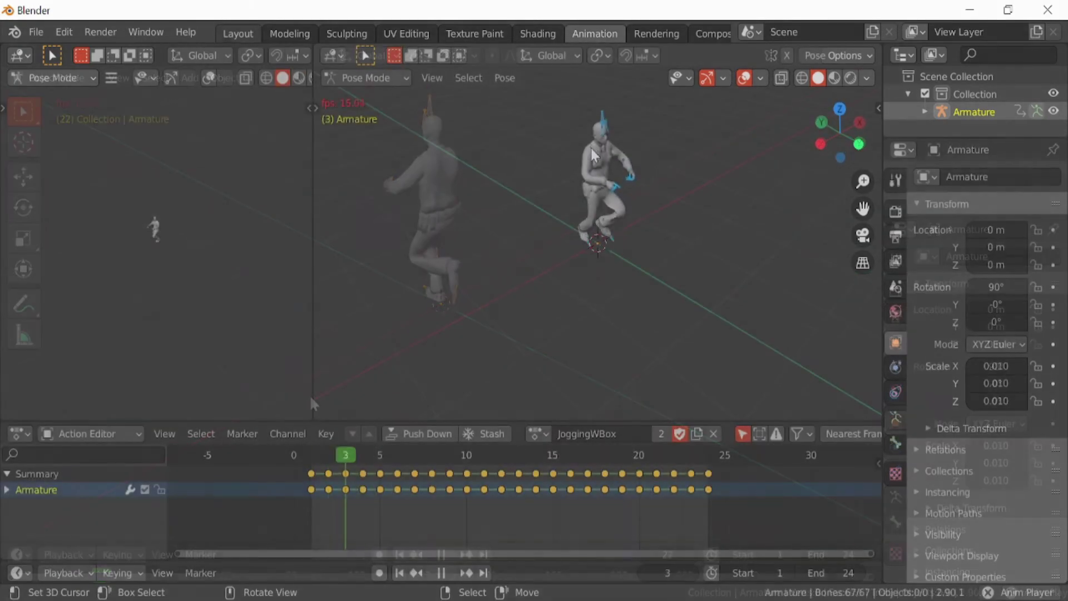
click(441, 572)
Start an FBX export of the scene and choose the Desktop as the destination folder
click(36, 32)
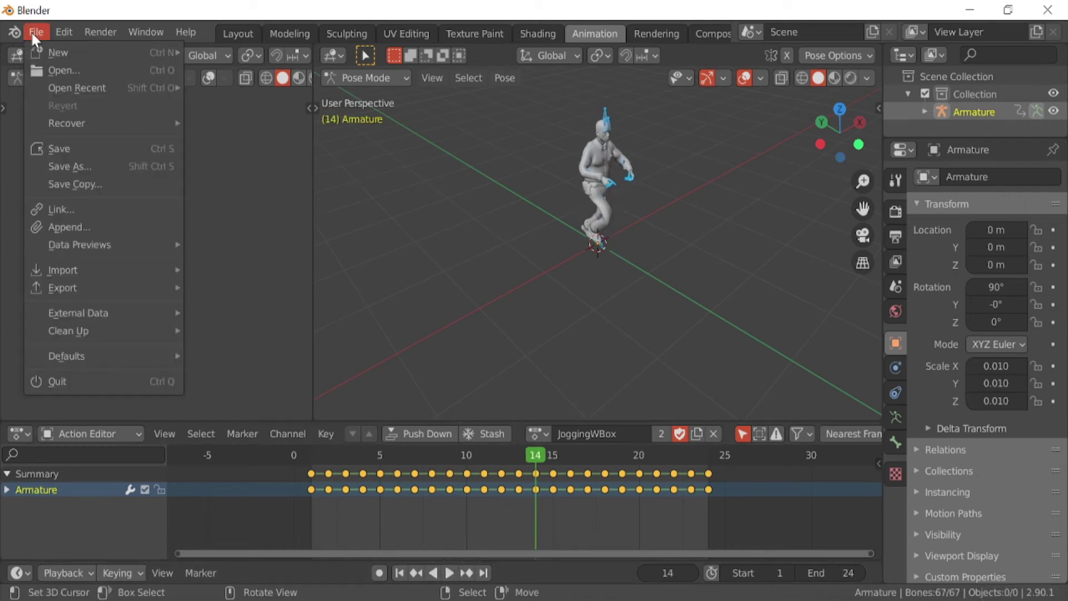
mouse_move(122, 295)
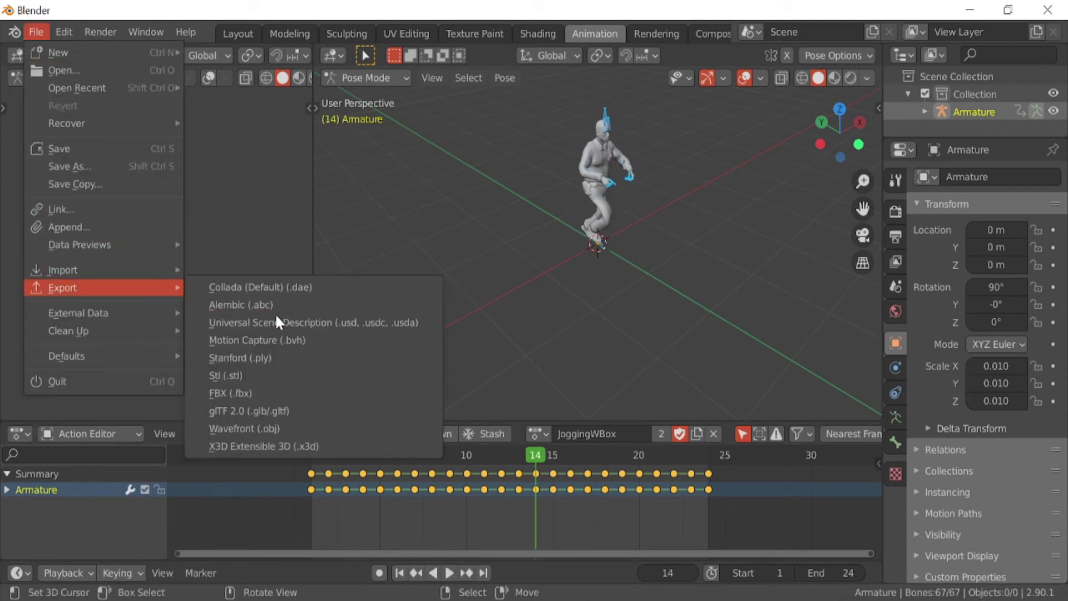
click(255, 392)
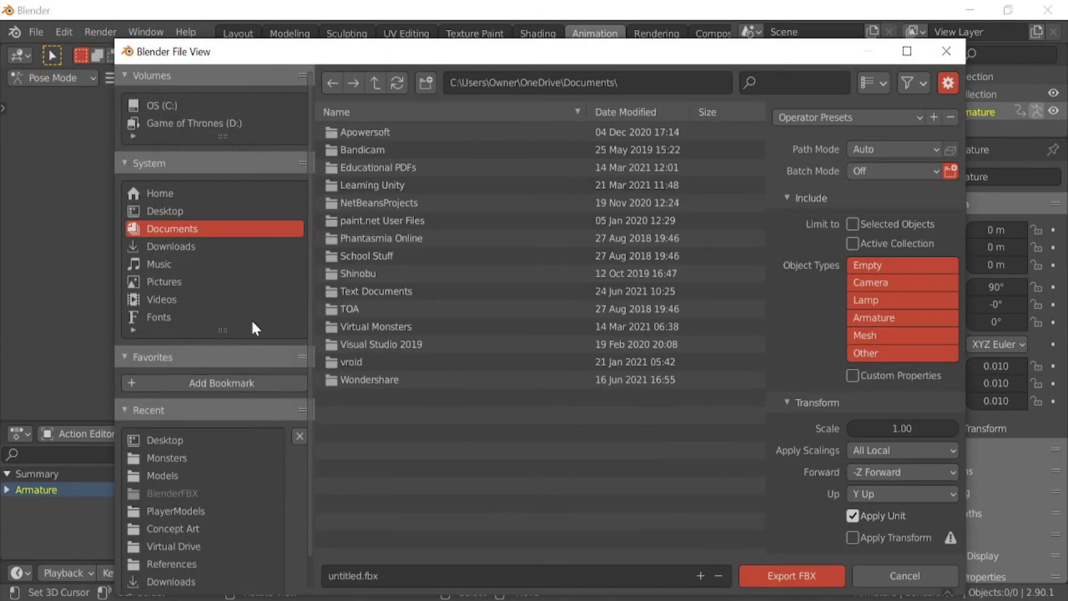
click(183, 211)
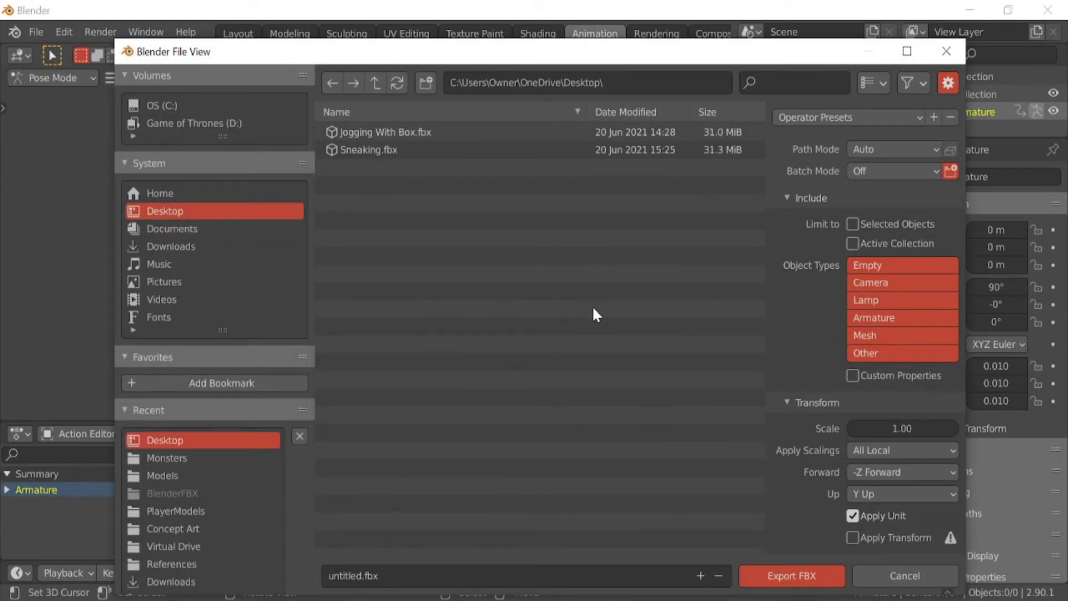
Limit the exported object types to Armature and Mesh
click(880, 319)
click(882, 335)
click(883, 318)
shift+click(883, 333)
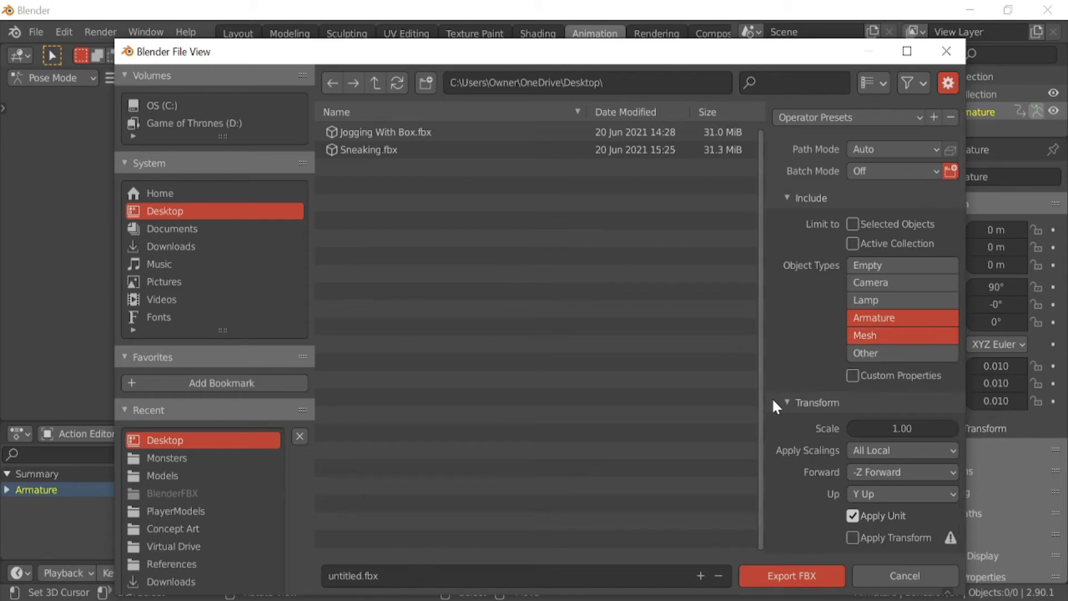
Name the export file whateveryouwant.fbx and export it
click(329, 576)
click(328, 575)
key(Delete)
key(Delete)
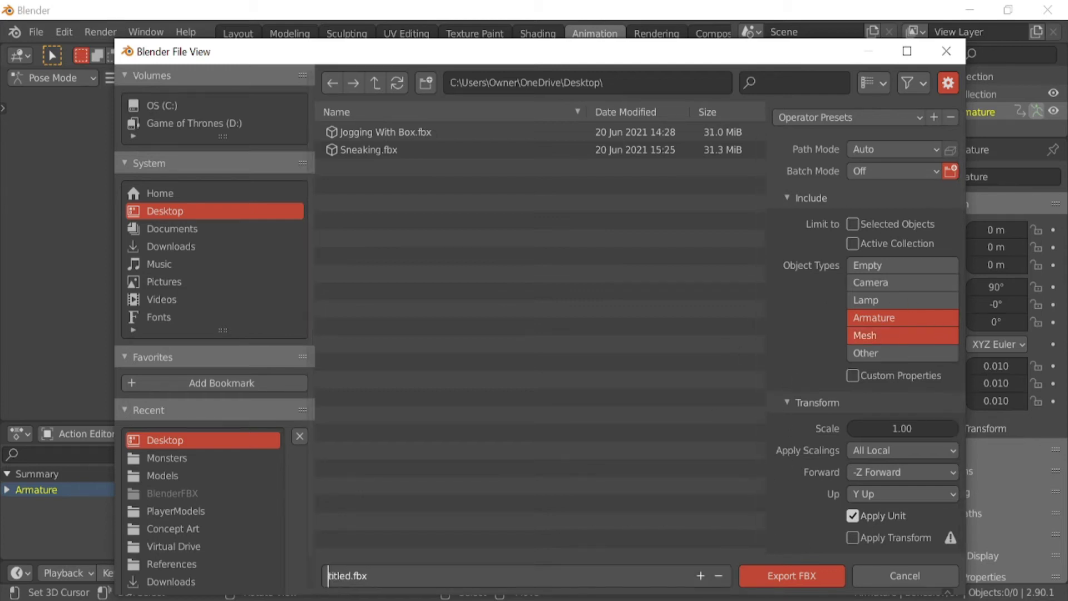
key(Return)
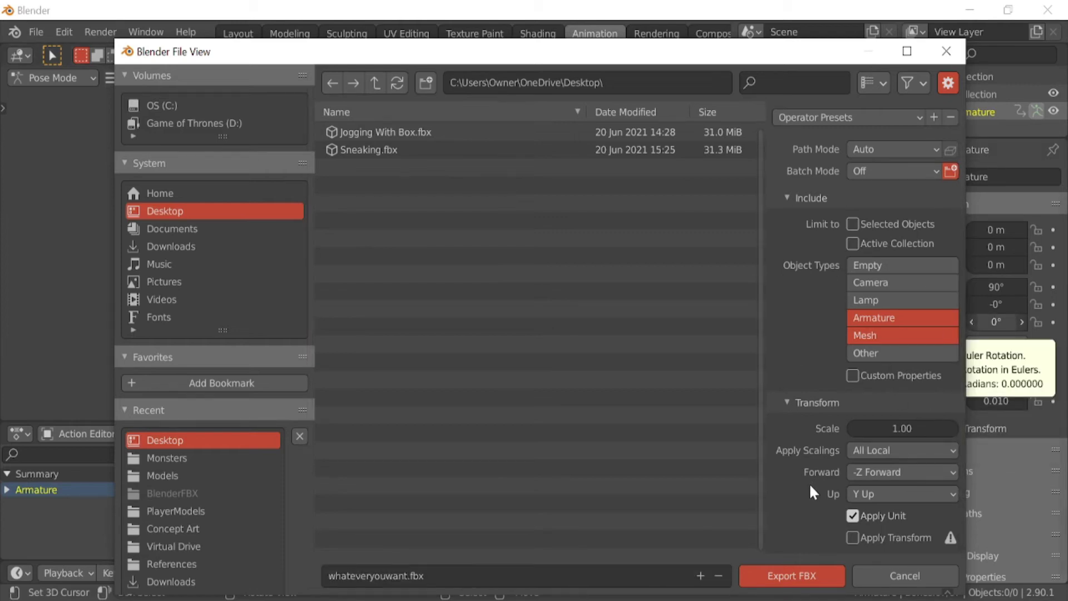
click(789, 575)
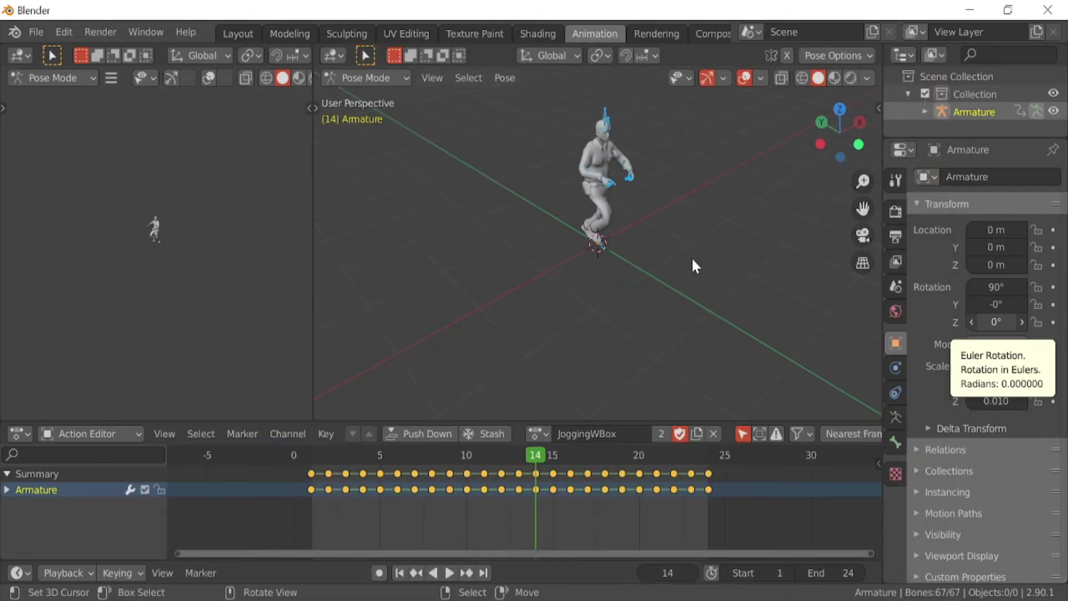
Switch to Unity and import the whateveryouwant file from the desktop into the project's Assets/Prefabs/Models folder
click(970, 10)
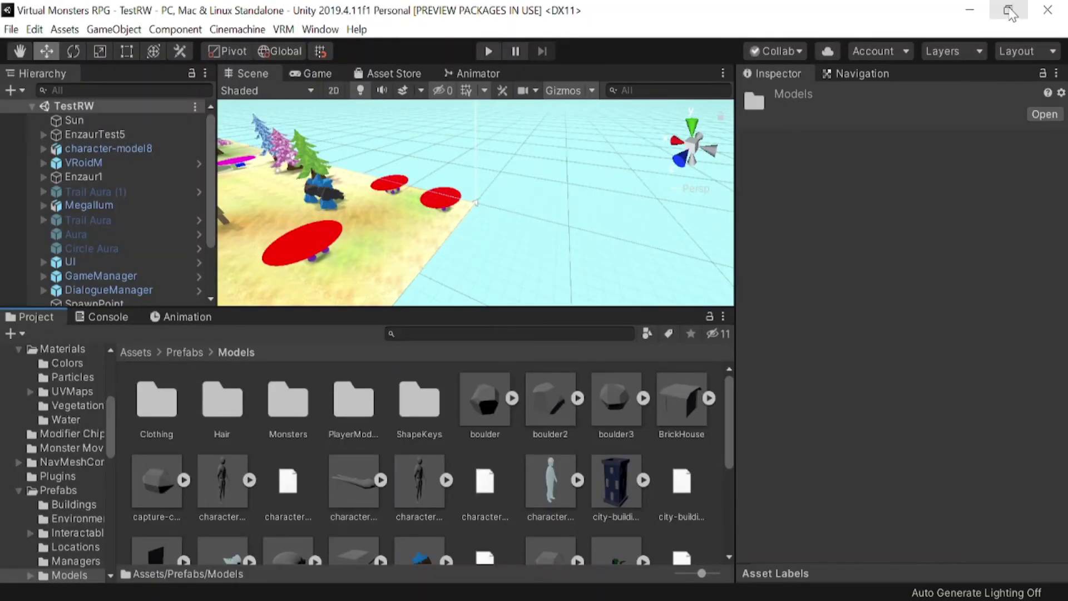
click(1015, 10)
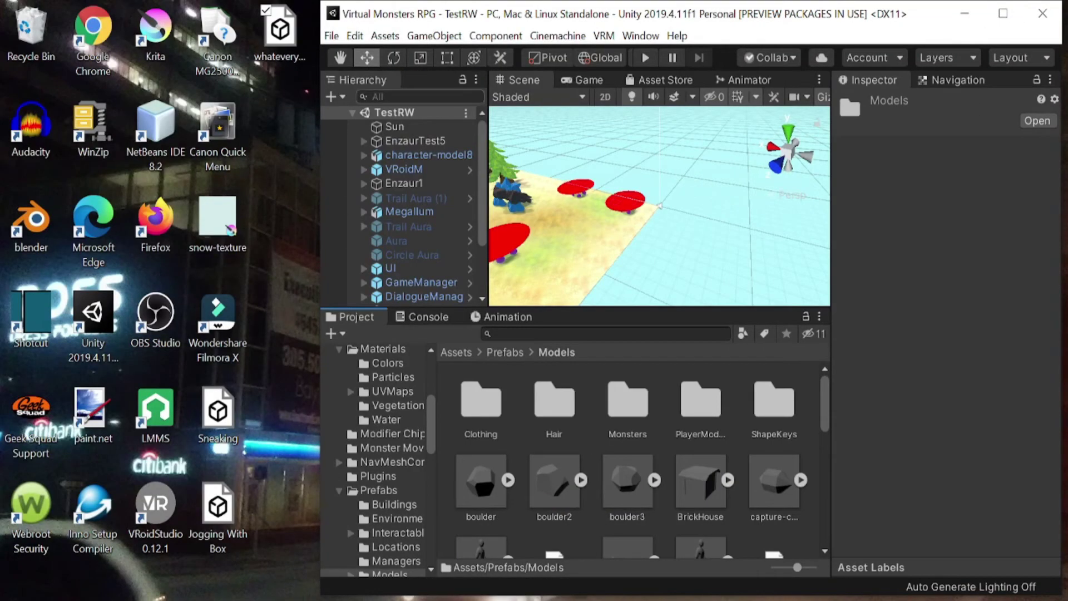
drag(281, 28, 477, 272)
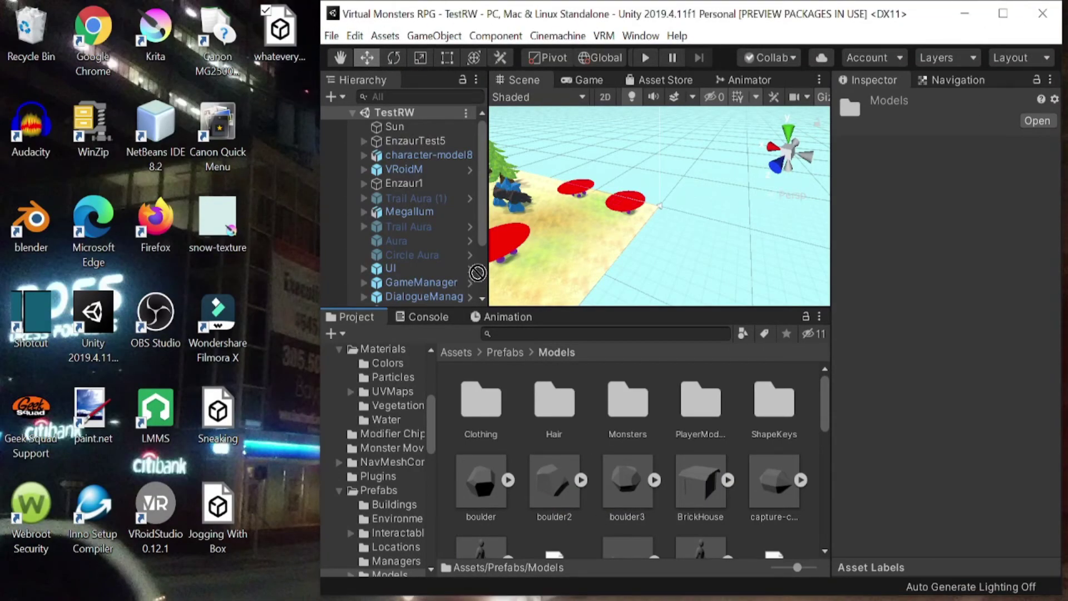
drag(739, 523, 740, 525)
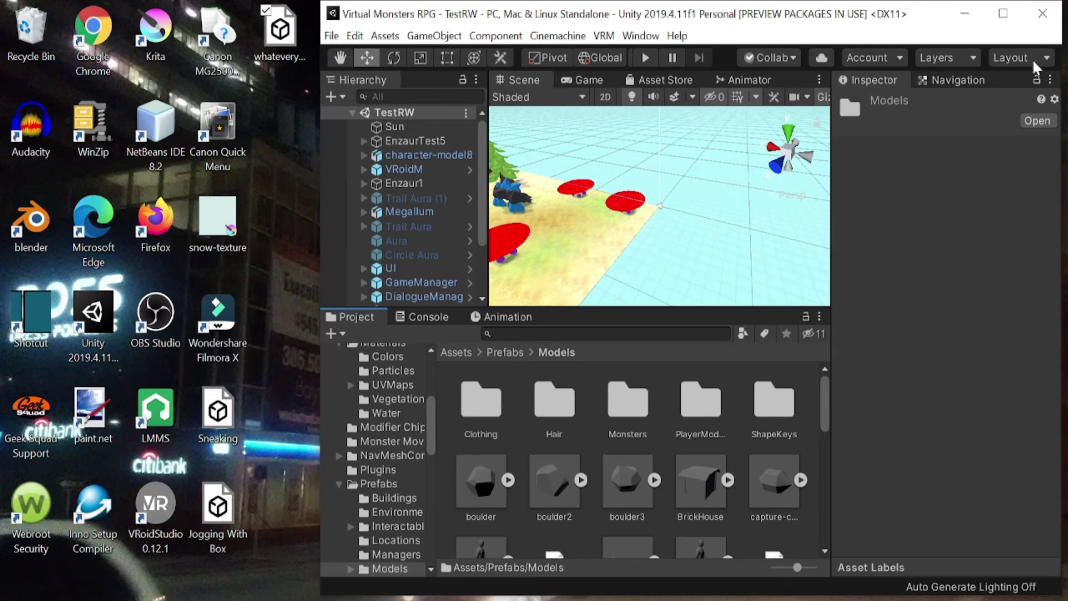
click(1004, 14)
scroll(589, 446, down, 3)
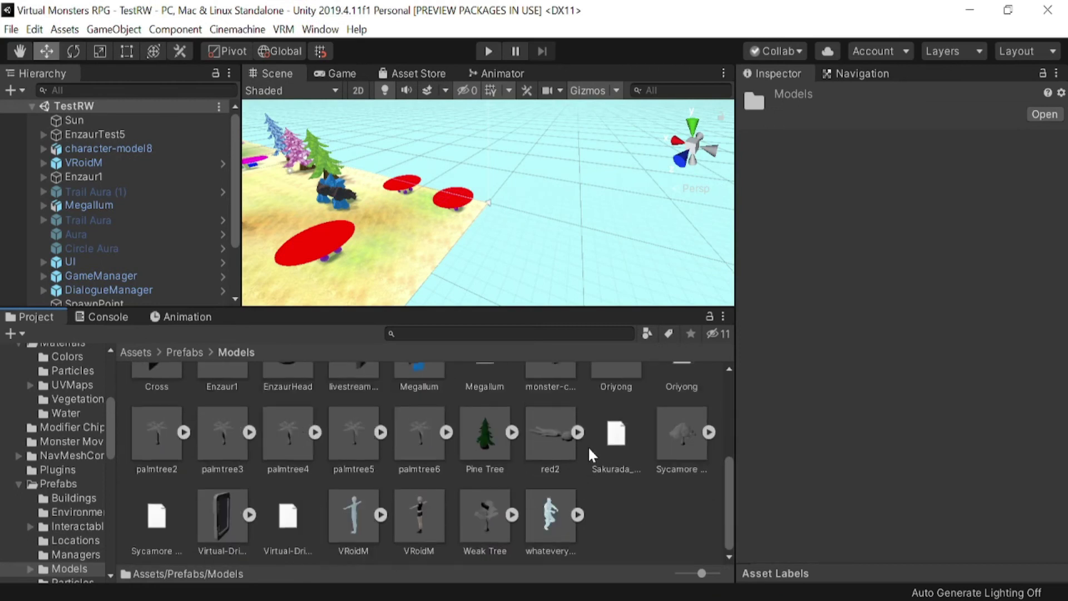
Set the rig animation type of the imported whateveryouwant model to Humanoid
click(560, 527)
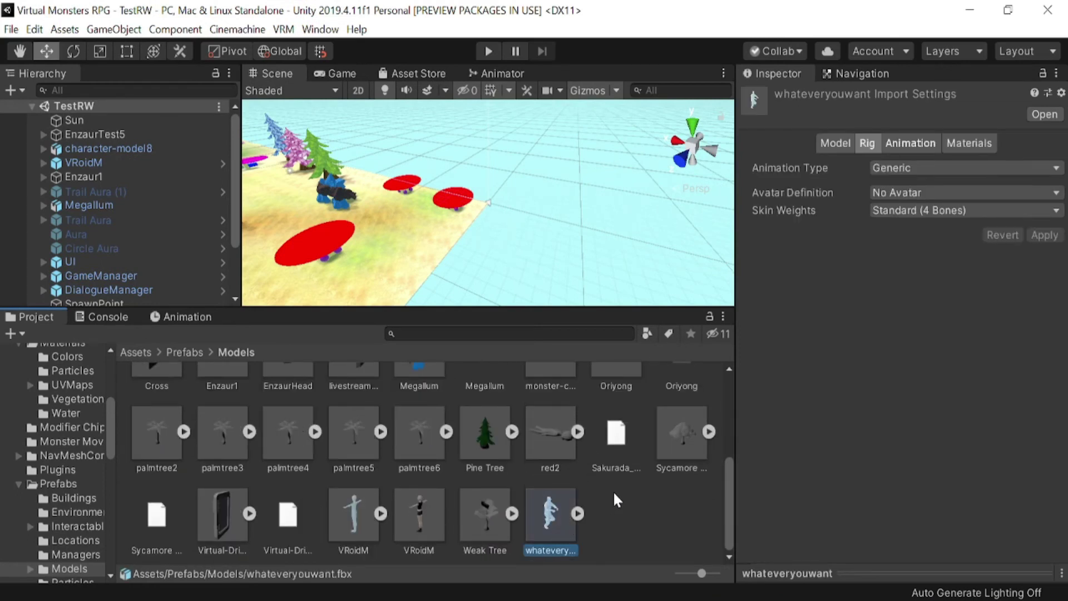
click(893, 166)
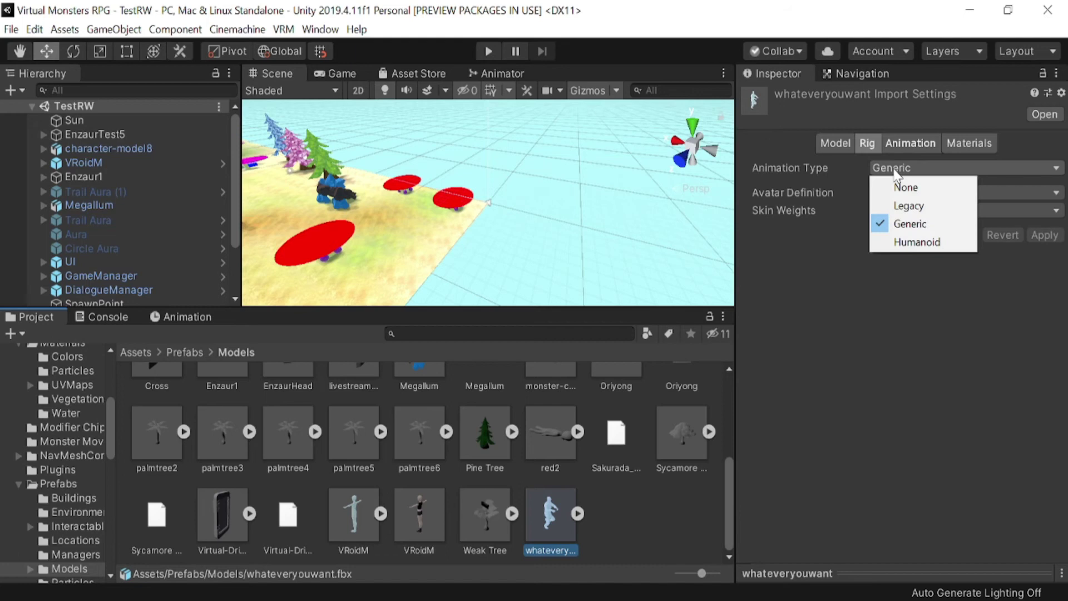
click(936, 243)
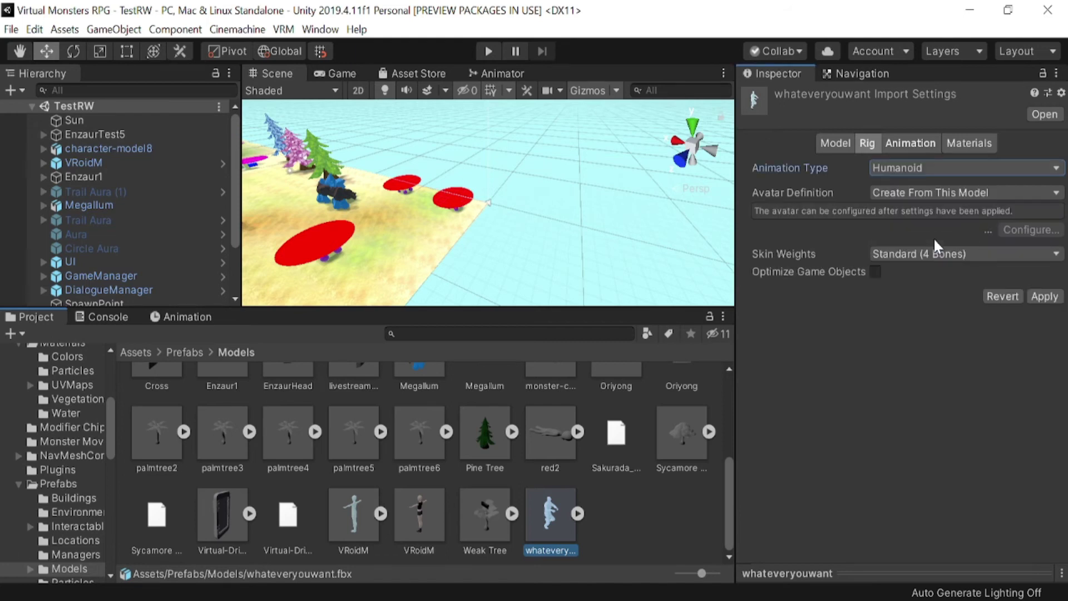
Enable Loop Time on the Armature|JoggingWBox clip, set its root motion node to <Root Transform>, and apply the import settings
click(911, 144)
scroll(824, 227, down, 5)
click(746, 503)
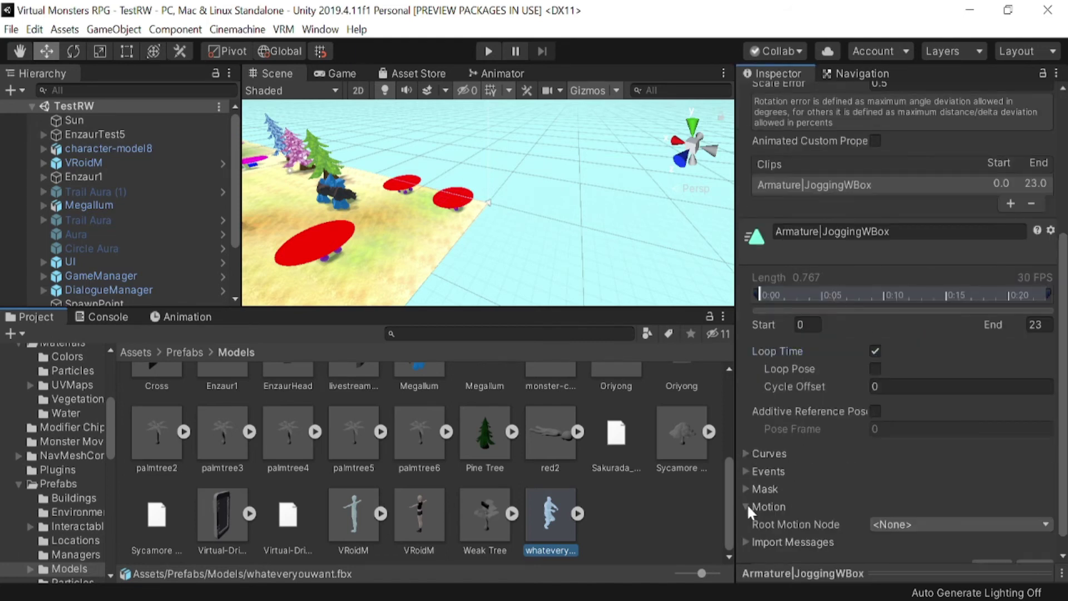
scroll(747, 503, down, 1)
click(962, 506)
click(935, 358)
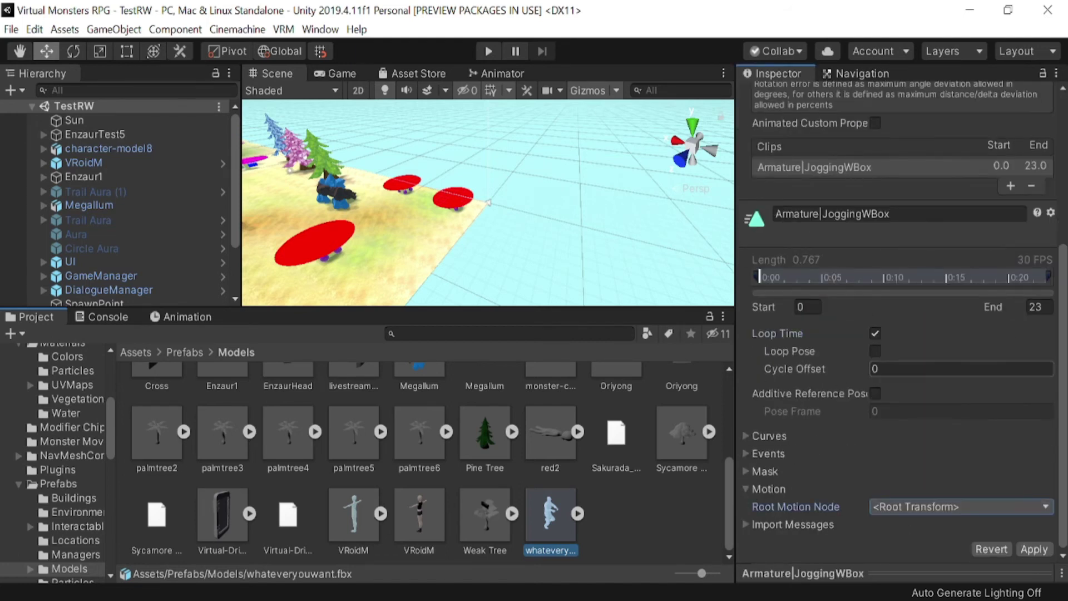
click(1034, 549)
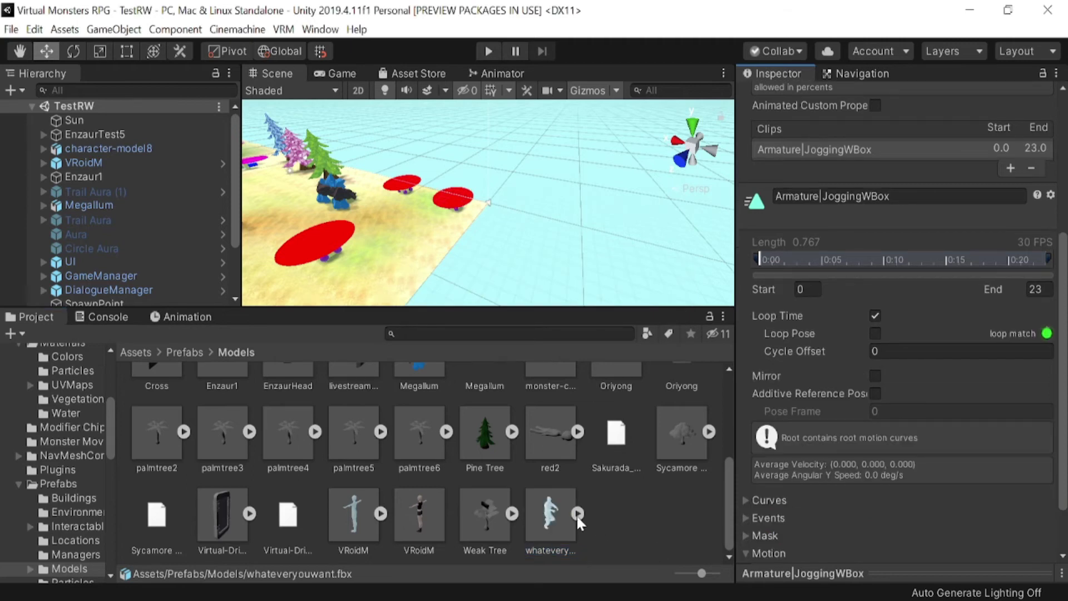
Expand the whateveryouwant model's contents and duplicate its Armature|JoggingWBox animation clip
click(578, 513)
scroll(602, 483, down, 3)
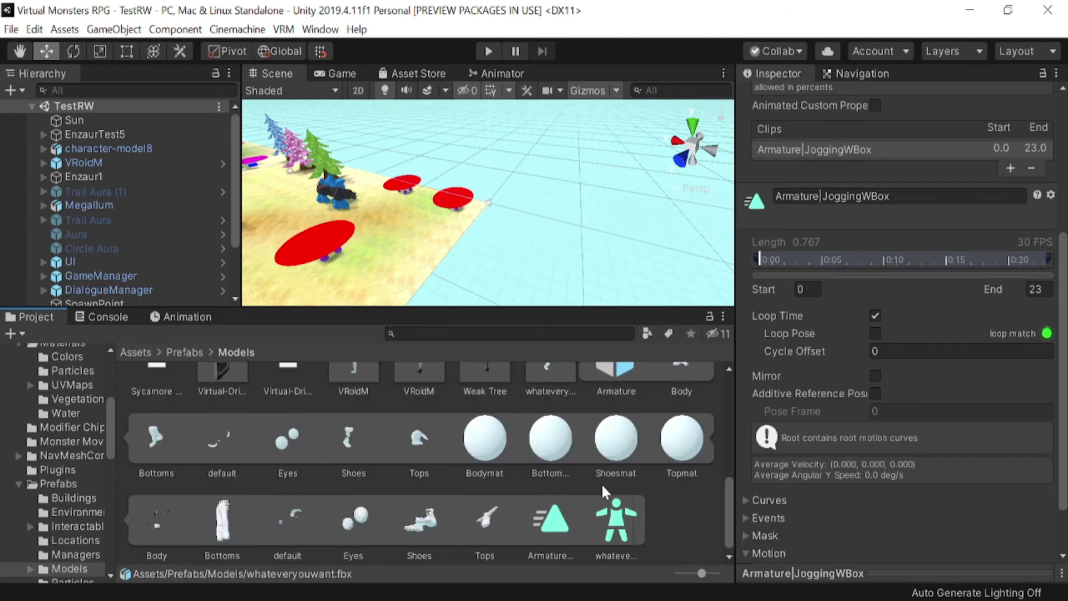
click(565, 526)
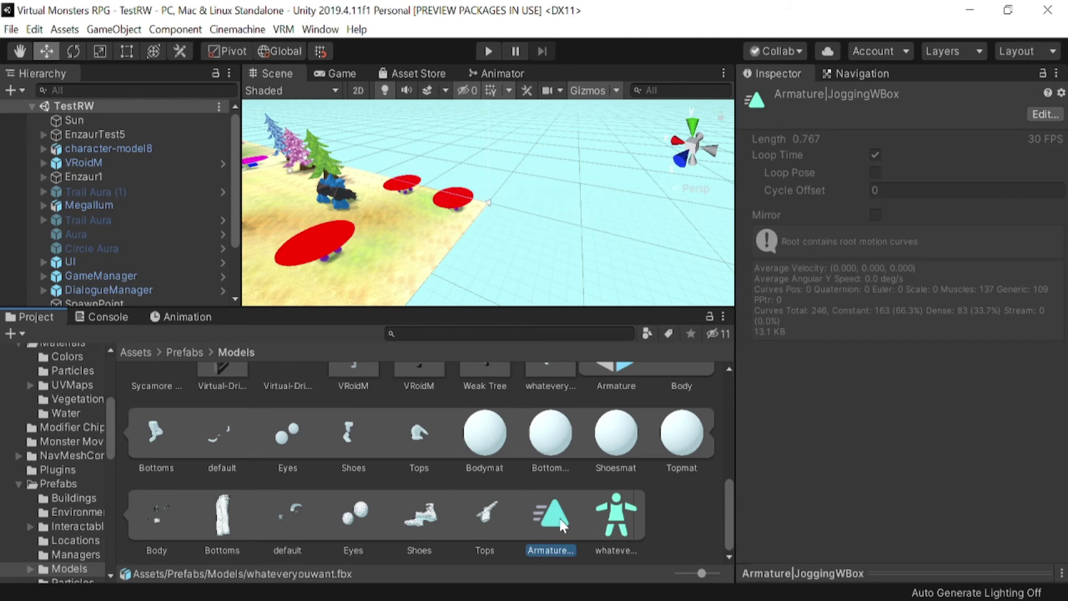
key(ctrl+d)
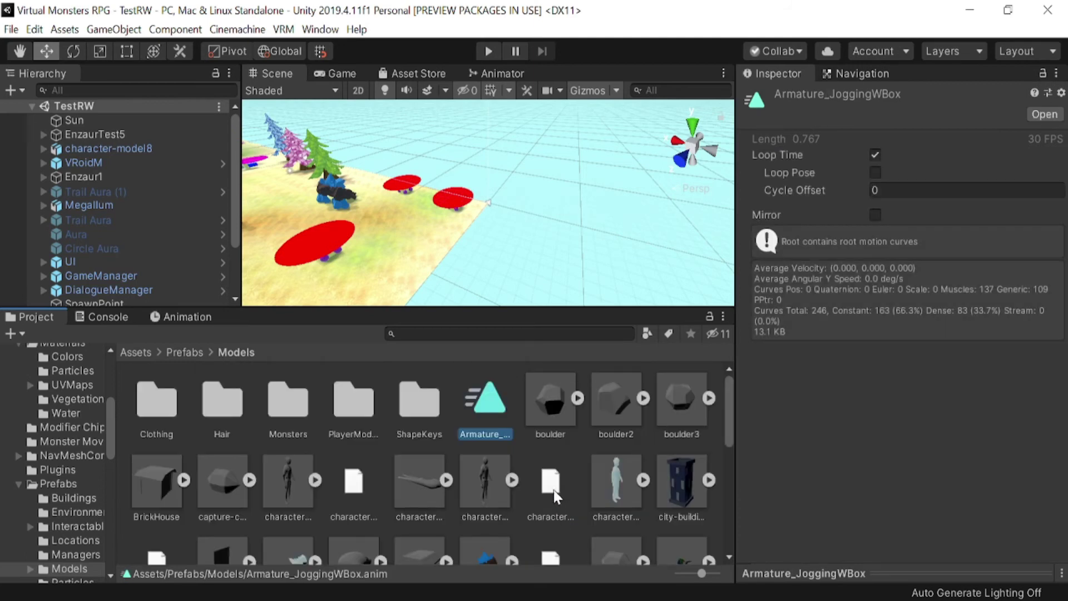
Move the duplicated Armature_JoggingWBox clip into the Animations/Tamer folder and open that folder
scroll(111, 408, up, 6)
click(19, 434)
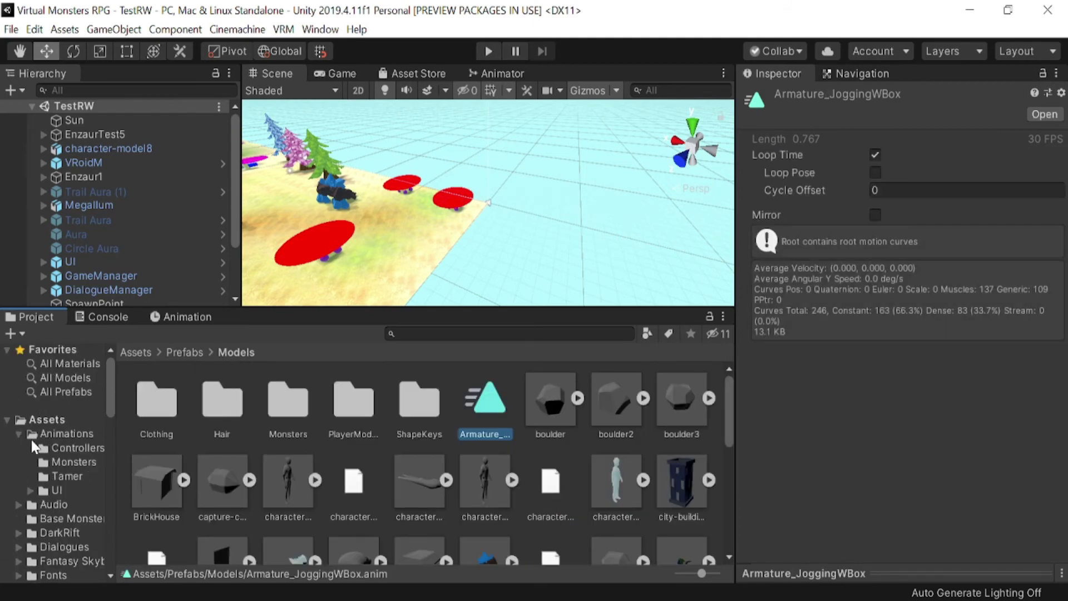
drag(99, 477, 78, 475)
click(66, 476)
Rename the Armature_JoggingWBox clip Jogging With Box and add it to the base layer of PlayerTamerController
right_click(225, 406)
click(298, 84)
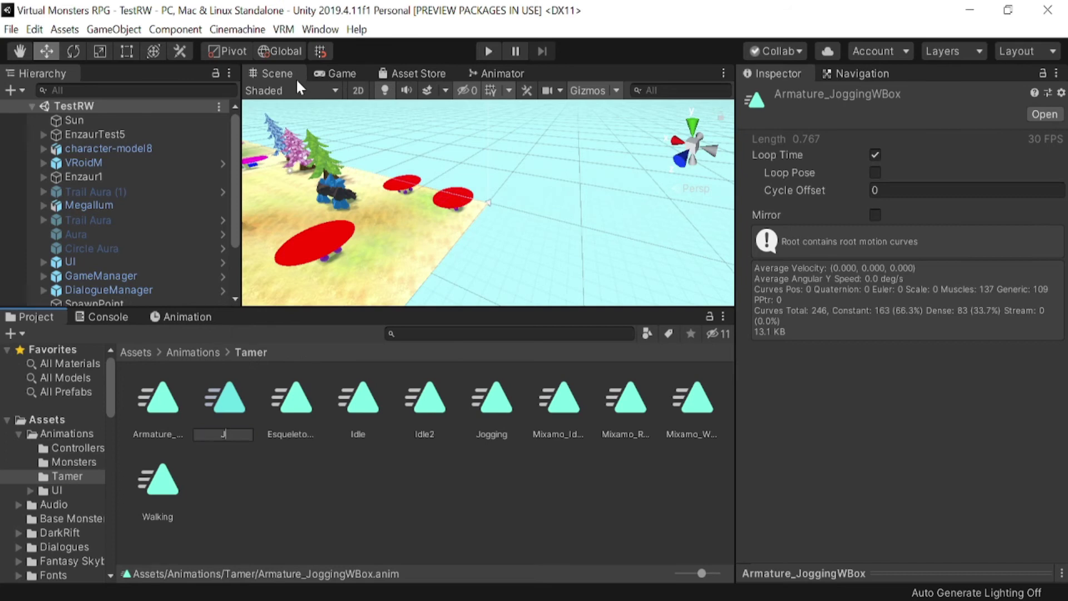
key(Return)
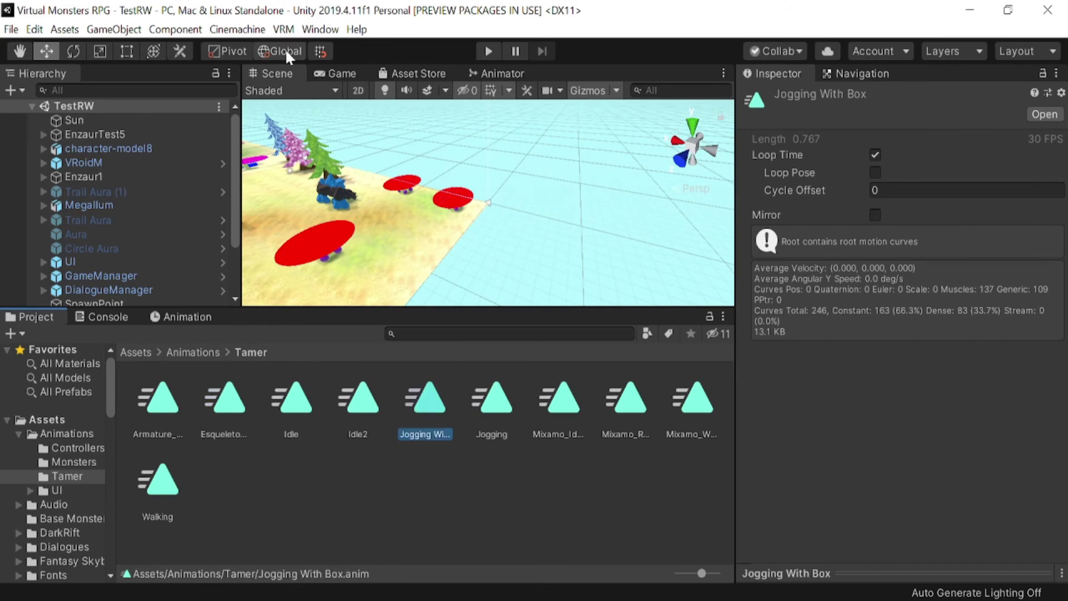
click(495, 73)
scroll(587, 188, down, 3)
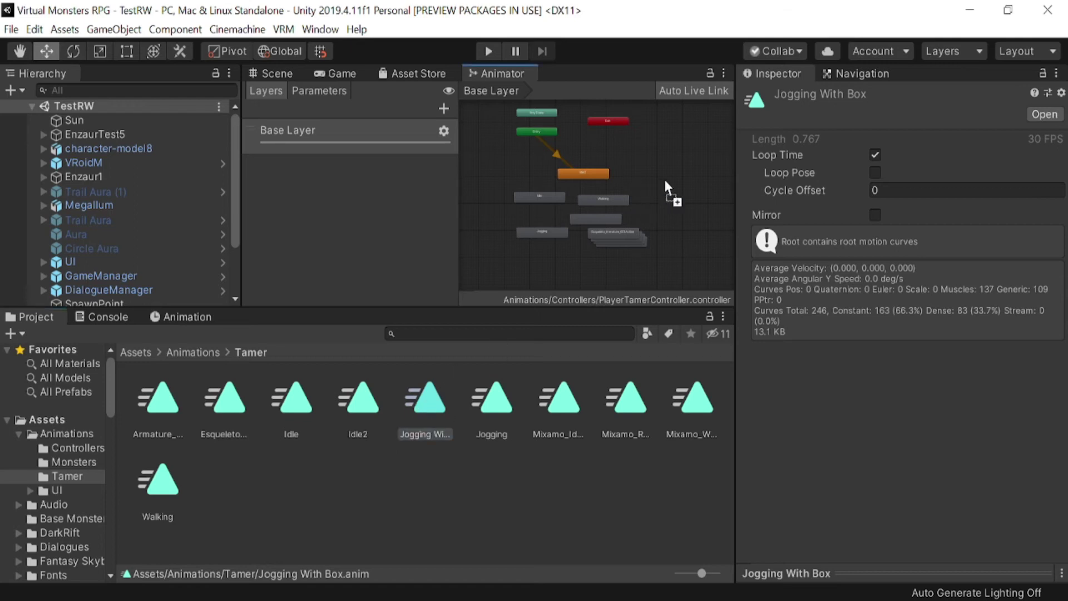
Select and frame the VRoidM character in the scene and load its Jogging With Box clip for animation preview
click(178, 313)
click(266, 70)
click(97, 163)
double_click(96, 163)
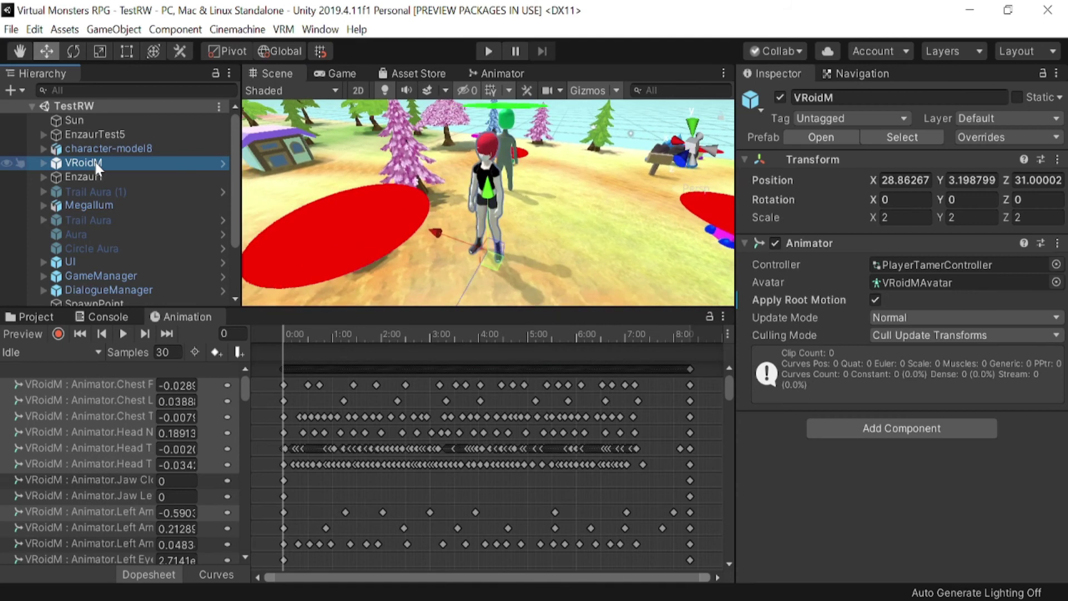
click(96, 352)
click(63, 462)
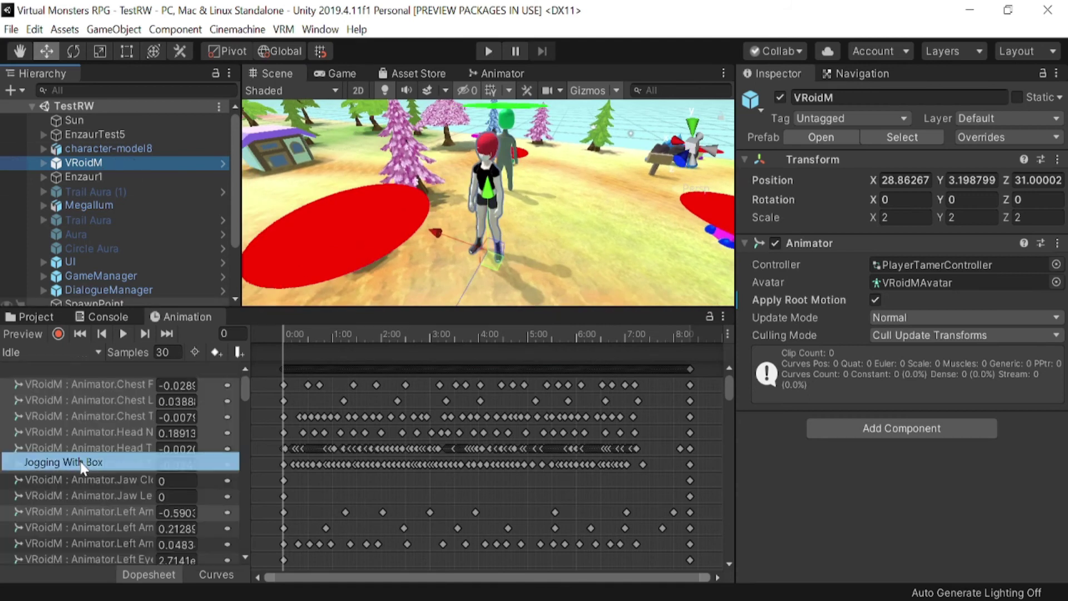
click(183, 316)
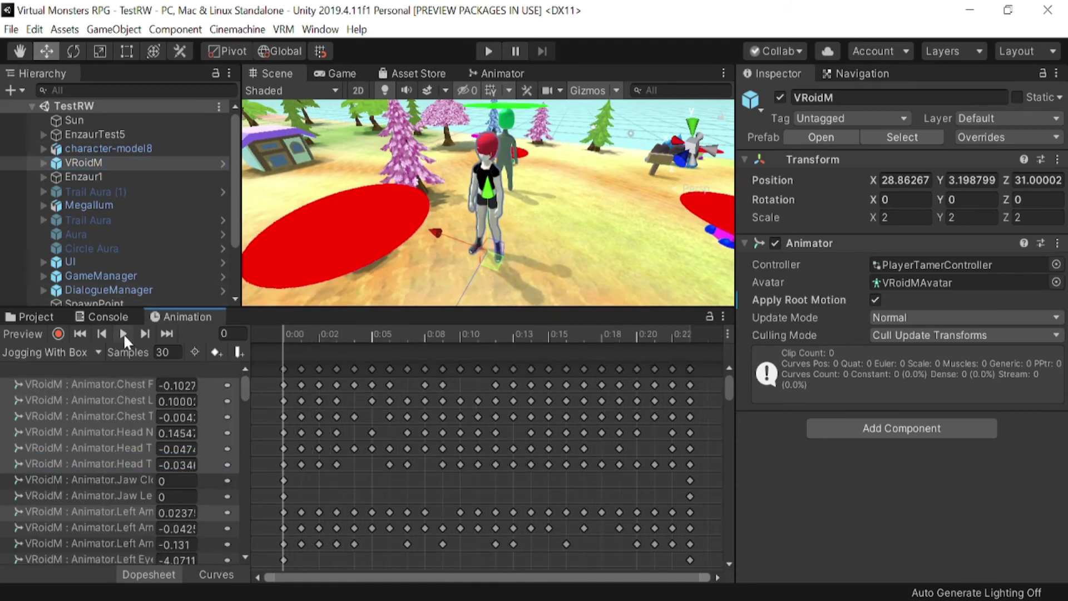
Play the Jogging With Box preview on VRoidM, center the character in view, and enlarge the scene view
click(123, 333)
click(85, 165)
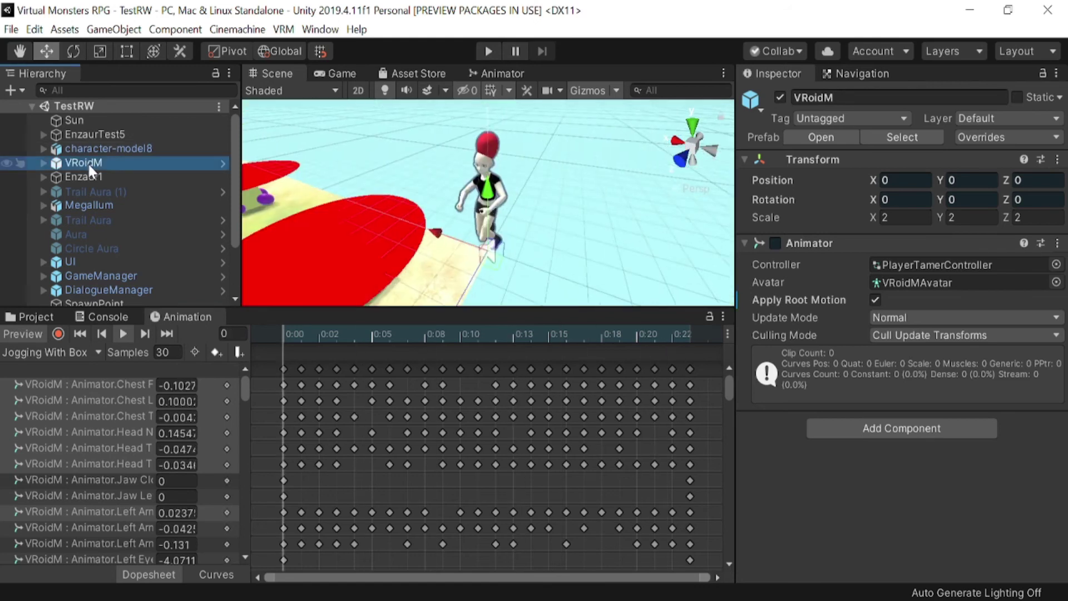
right_drag(596, 226, 554, 192)
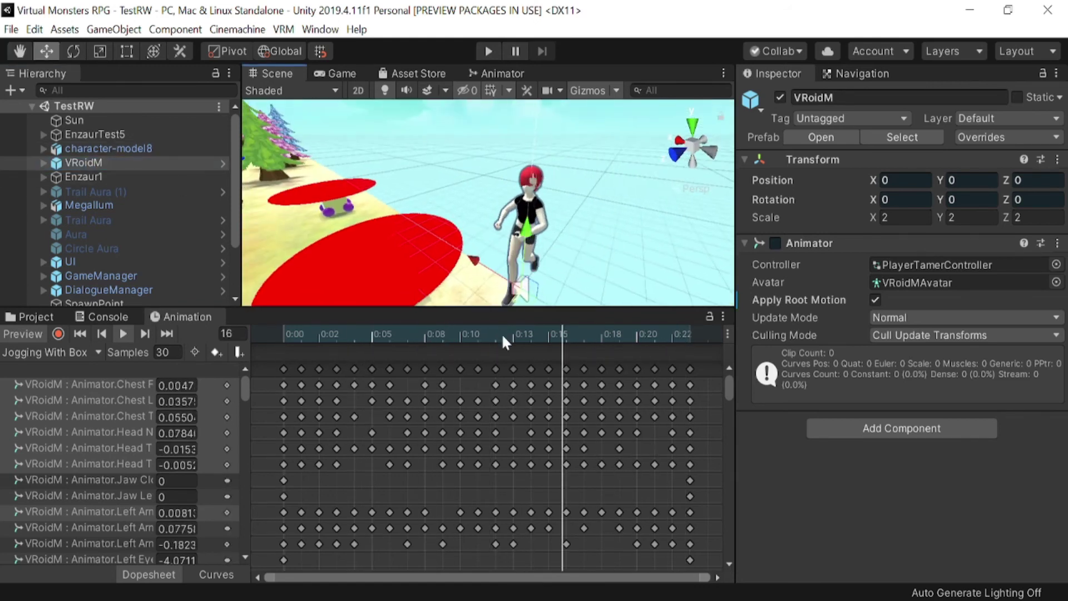
drag(394, 305, 410, 418)
middle_drag(468, 380, 423, 297)
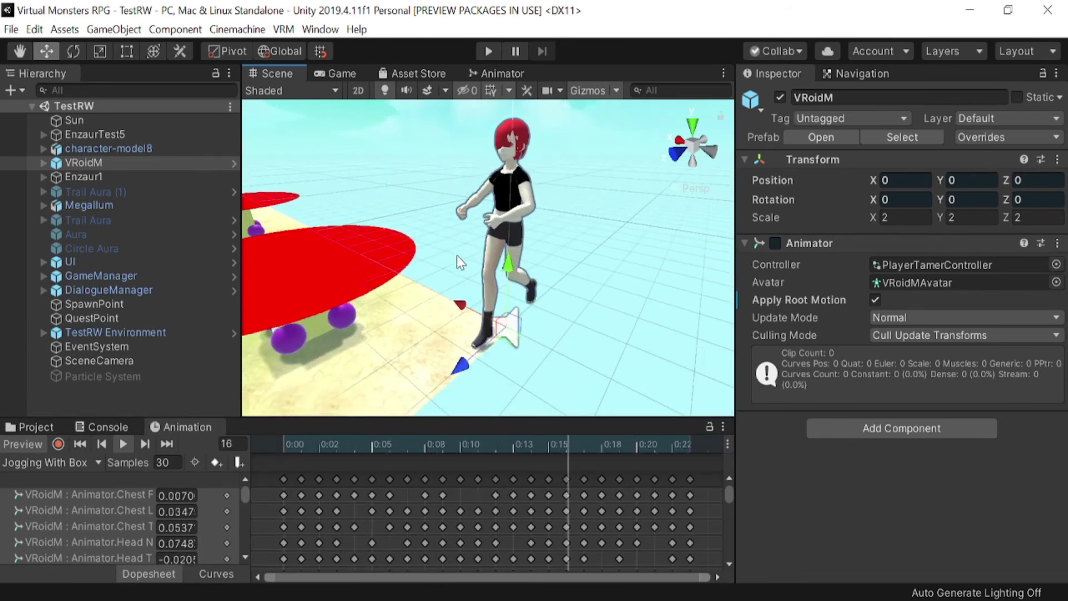
Examine the VRoidM character's running box-carrying jog from several angles
alt+drag(456, 243, 598, 248)
middle_drag(515, 281, 549, 254)
right_drag(549, 255, 521, 219)
middle_drag(548, 254, 441, 233)
right_drag(412, 207, 339, 205)
middle_drag(613, 239, 529, 242)
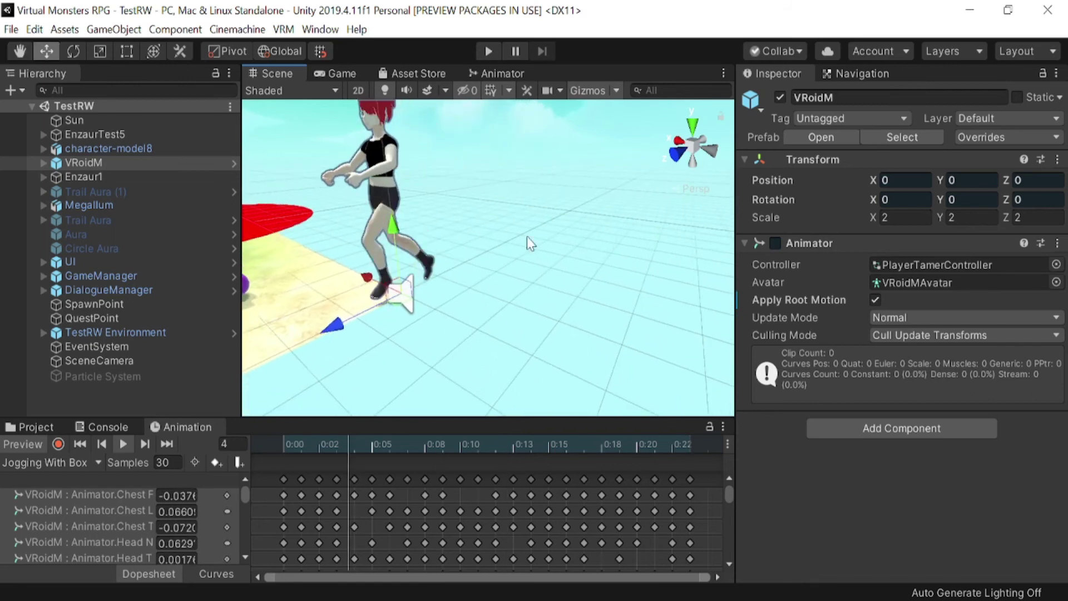
Select and frame character-model8 in the scene and play its Mixamo_Run clip in the animation preview
right_drag(501, 214, 429, 214)
click(139, 177)
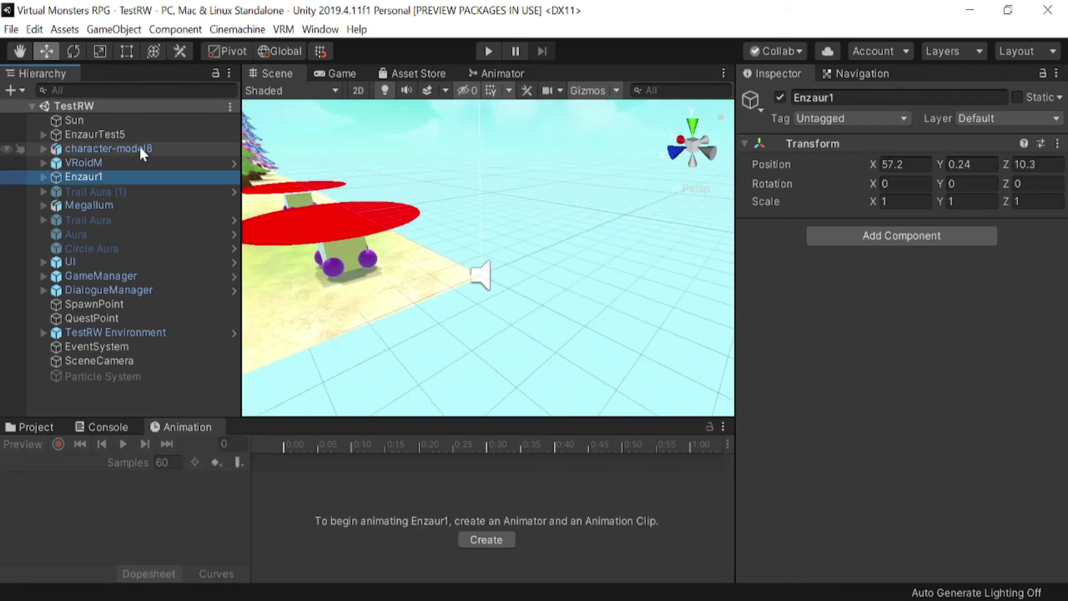
double_click(140, 149)
click(88, 459)
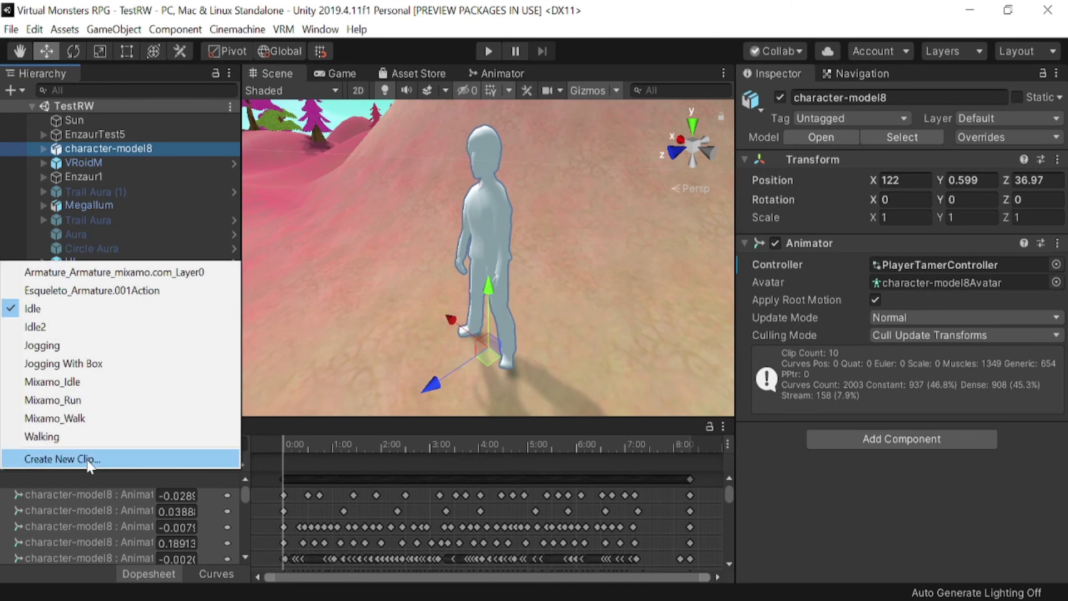
click(54, 418)
click(84, 461)
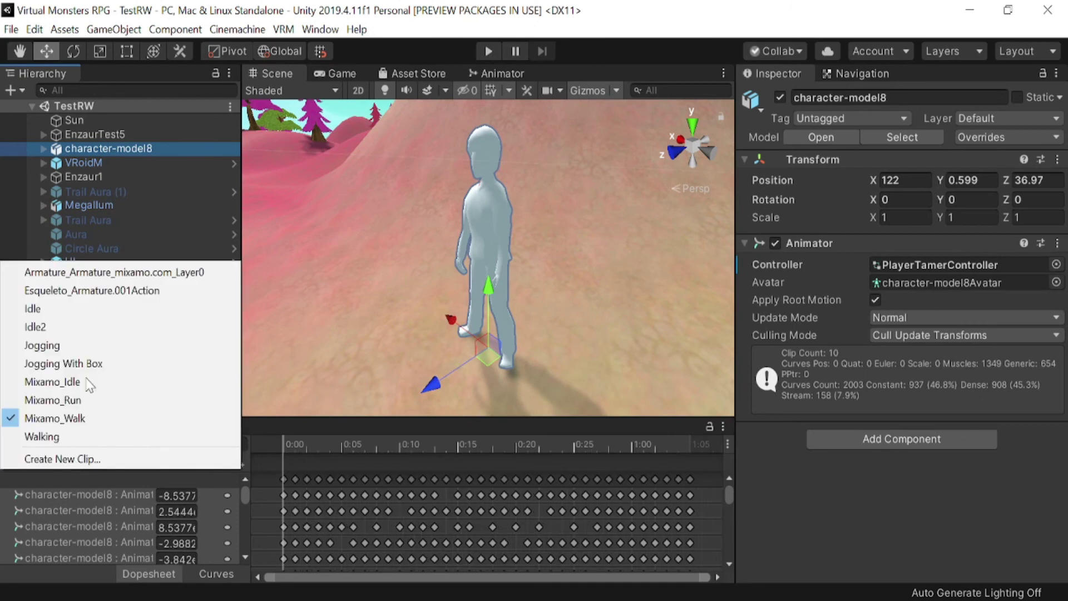
click(84, 400)
click(123, 443)
double_click(129, 149)
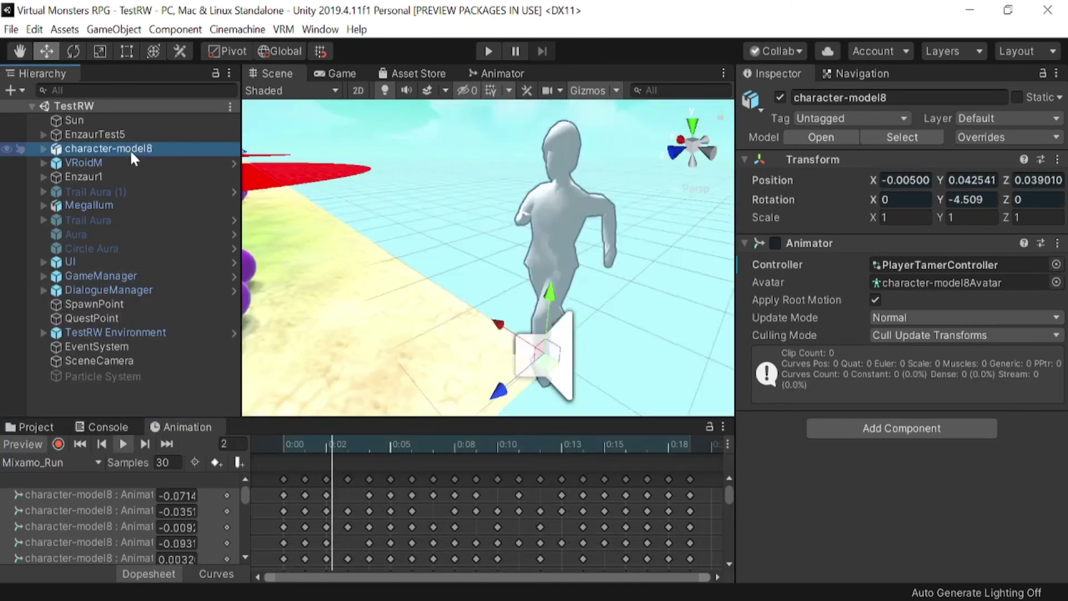
Examine the running motion on character-model8 from several angles
middle_drag(363, 302, 388, 264)
right_drag(389, 264, 457, 250)
middle_drag(378, 260, 512, 217)
right_drag(629, 243, 547, 237)
alt+drag(546, 236, 409, 212)
middle_drag(394, 281, 368, 193)
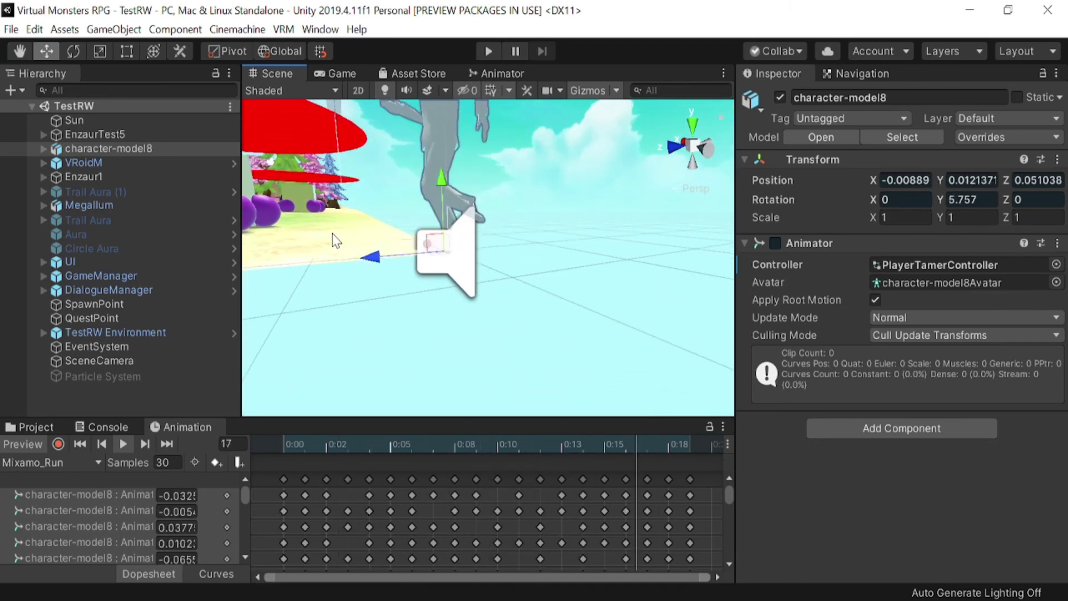
Play the Mixamo_Walk clip on character-model8 and examine the walking motion from several angles
click(67, 463)
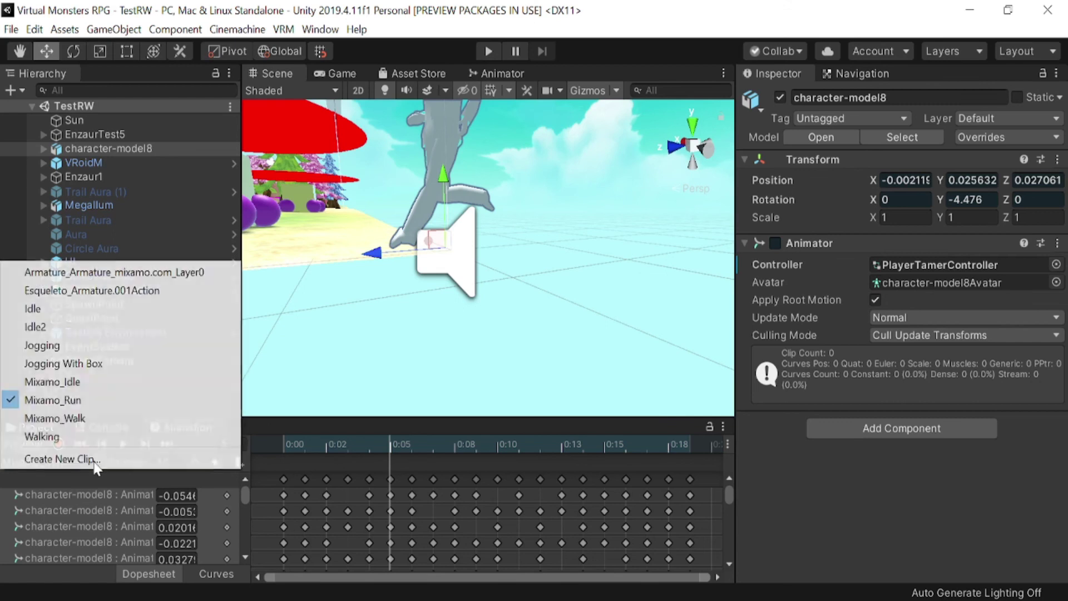
click(74, 418)
click(123, 442)
middle_drag(369, 233, 412, 320)
right_drag(412, 319, 558, 319)
middle_drag(559, 320, 708, 257)
right_drag(417, 237, 531, 262)
middle_drag(532, 262, 600, 227)
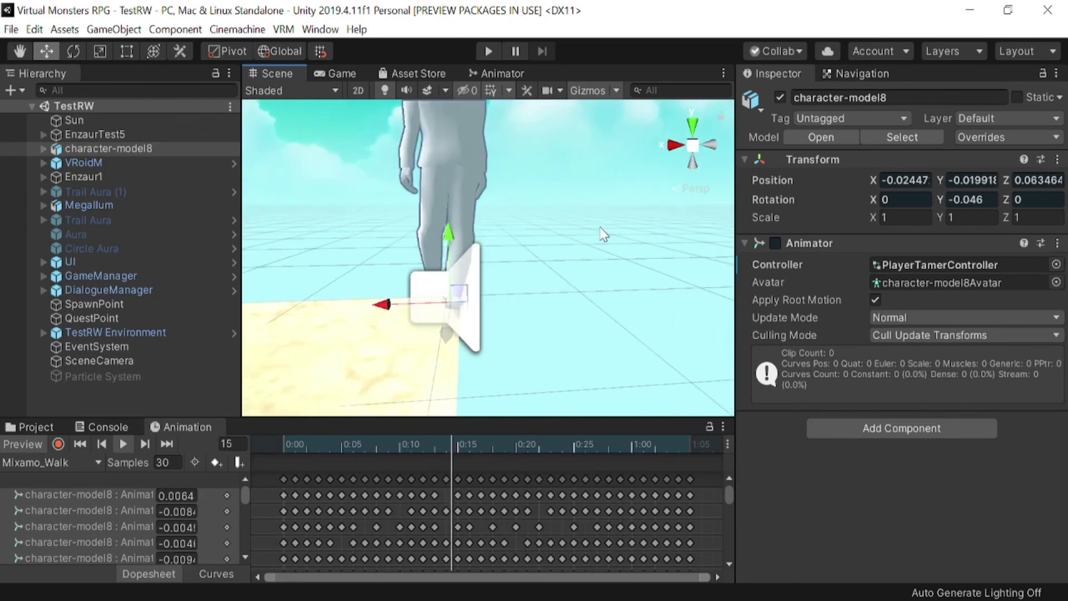
Play the Jogging With Box clip on character-model8 and examine the box-carrying jog from several angles
click(98, 462)
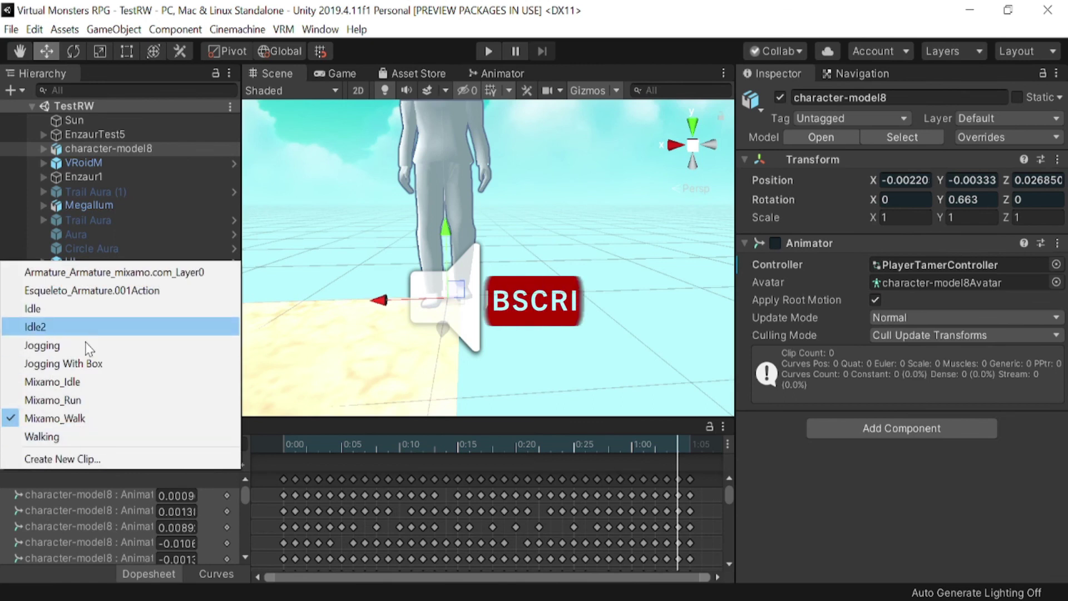
click(62, 363)
click(122, 443)
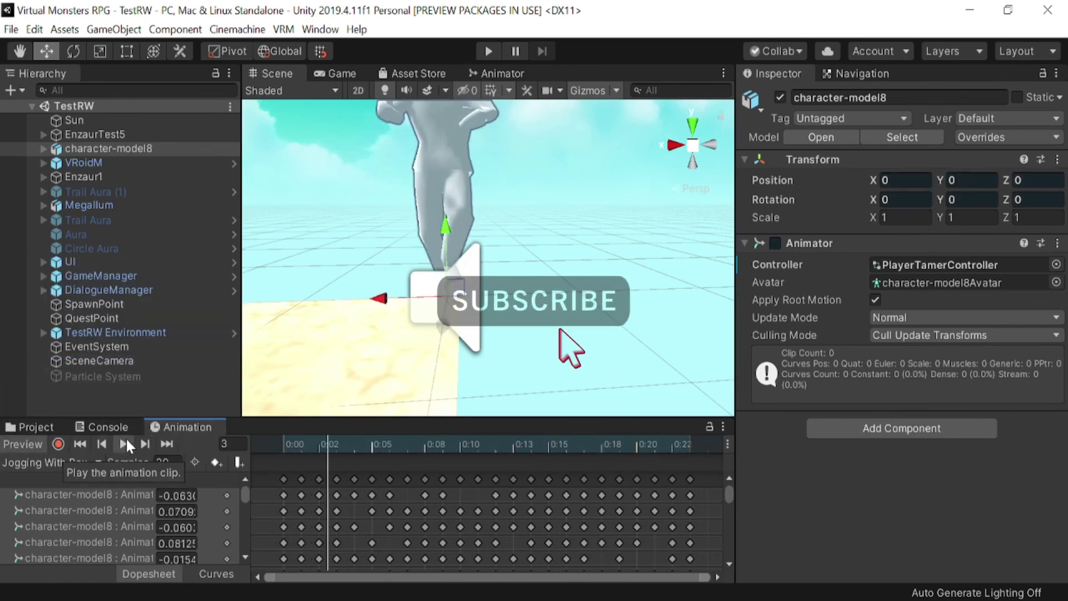
right_drag(489, 277, 372, 222)
middle_drag(439, 238, 341, 250)
right_drag(532, 250, 438, 255)
mouse_move(439, 254)
middle_down()
mouse_move(305, 257)
mouse_move(311, 239)
mouse_move(450, 257)
middle_up()
right_drag(450, 257, 455, 286)
middle_drag(455, 286, 659, 247)
right_drag(539, 238, 623, 213)
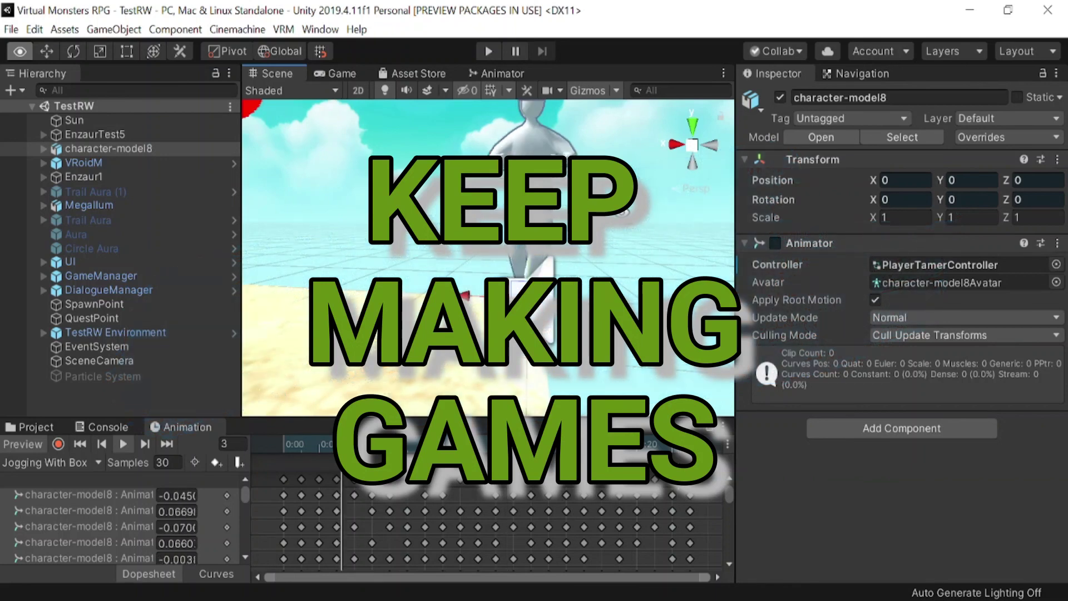